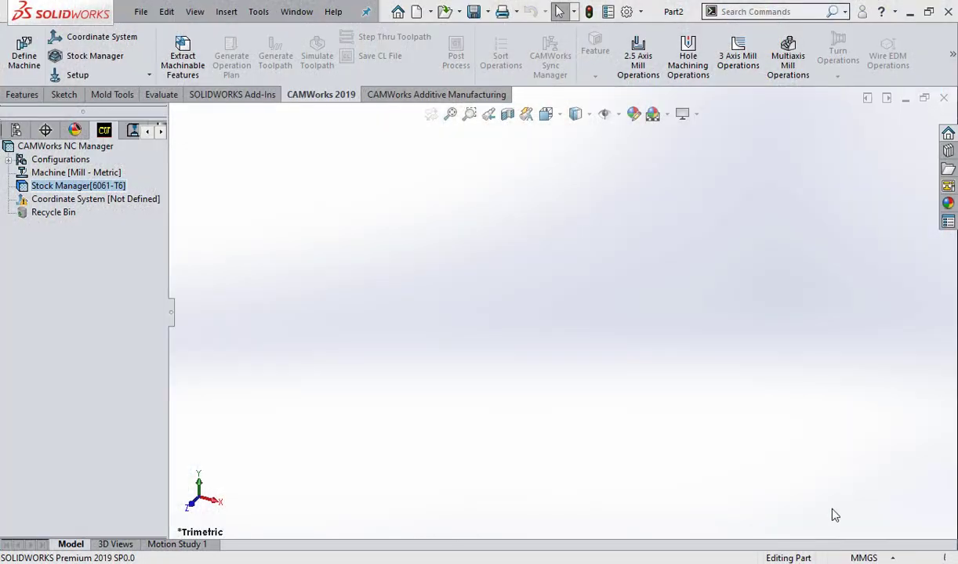
- Open the machine definition and set Mill - Metric as the active machine
click(26, 56)
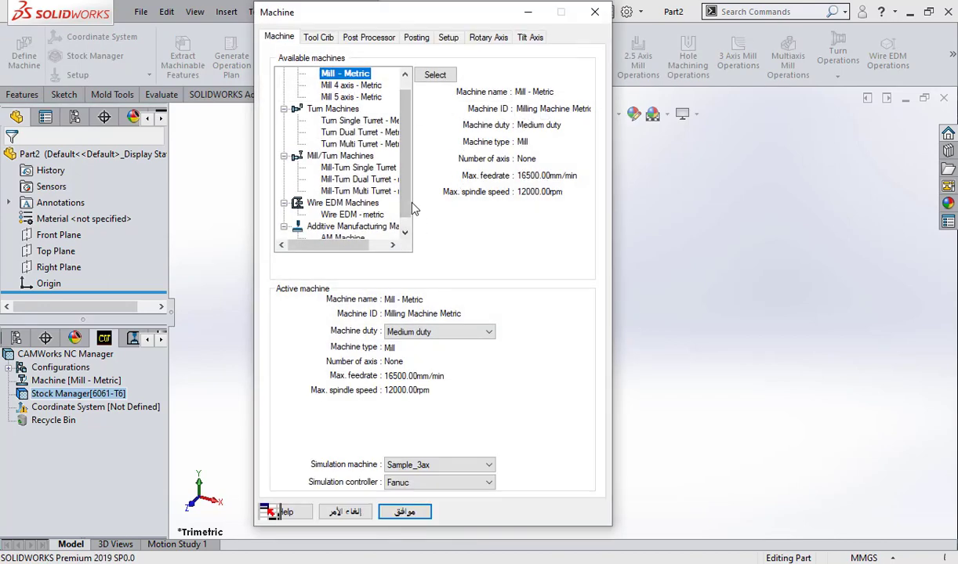
drag(403, 208, 341, 94)
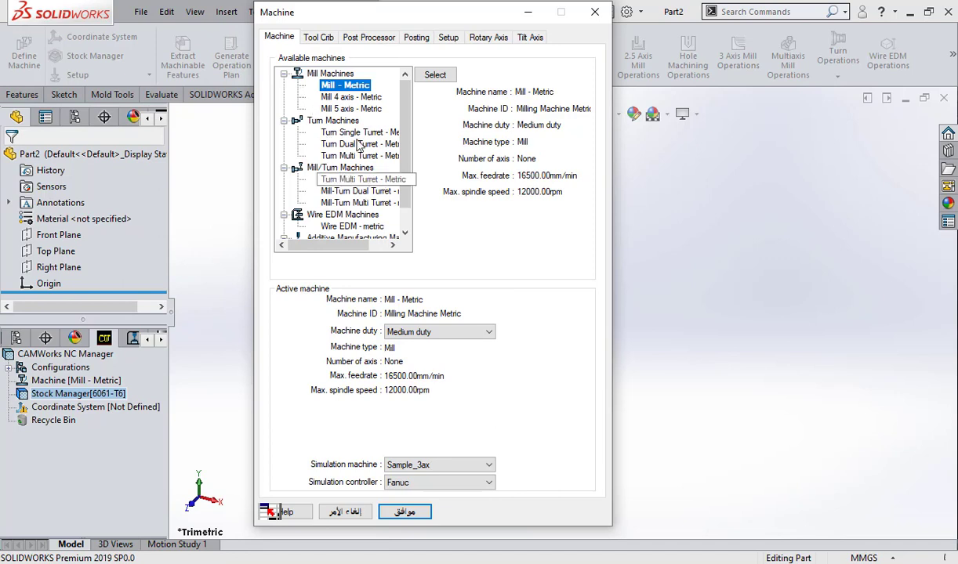
click(435, 75)
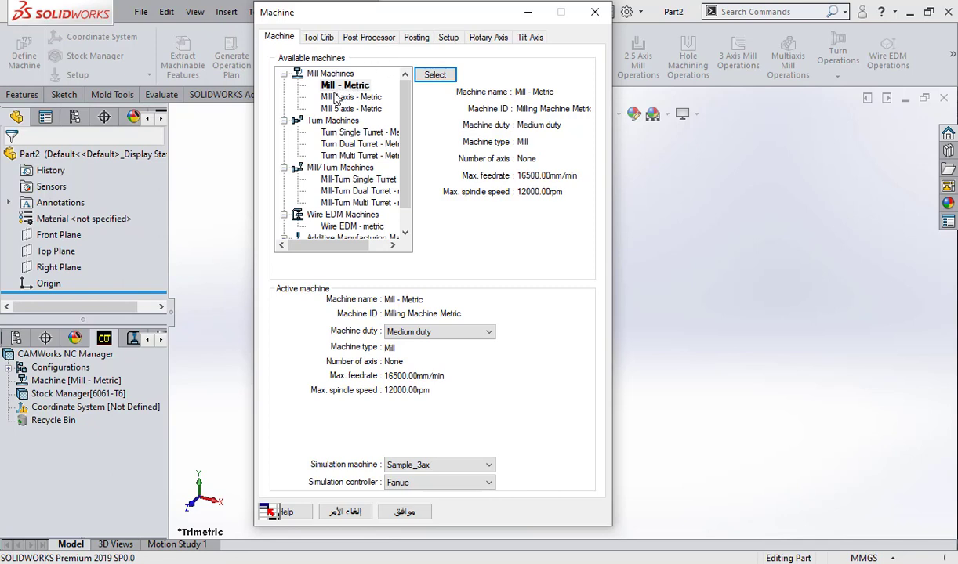
- Compare Tool Crib 2 (Metric) with Tool Crib 3 (Metric) Assemblies and inspect the tool crib's sub-station option
click(318, 37)
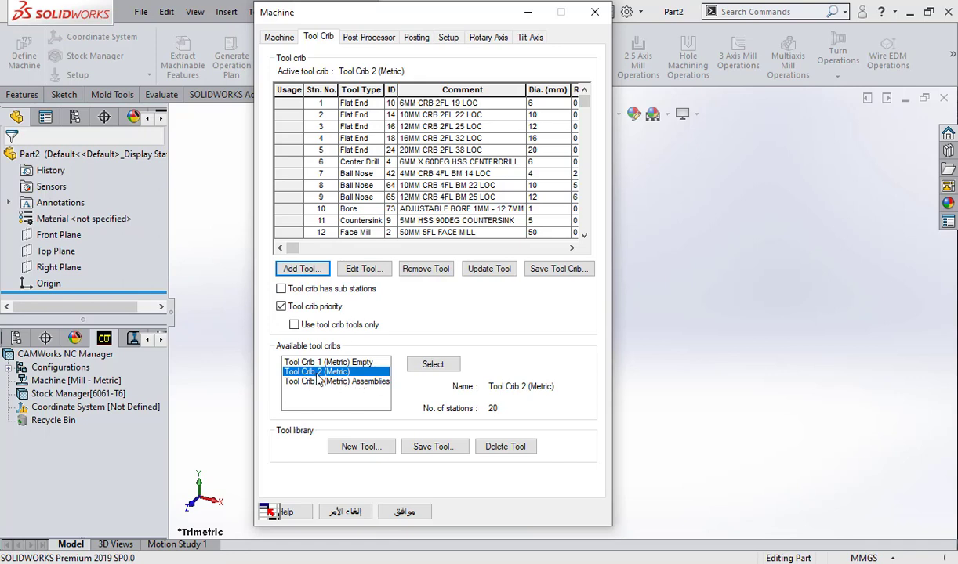
click(359, 382)
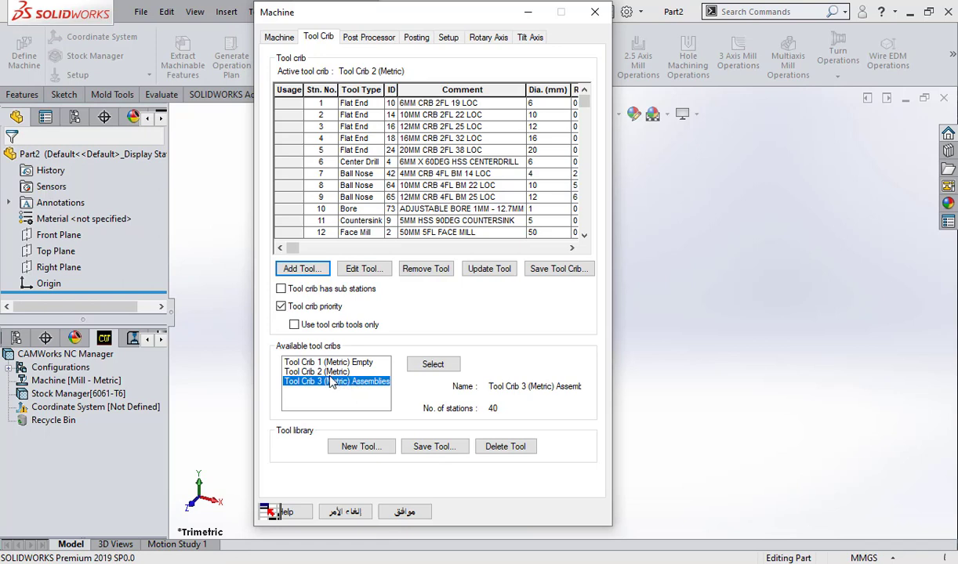
click(318, 372)
click(316, 380)
click(321, 371)
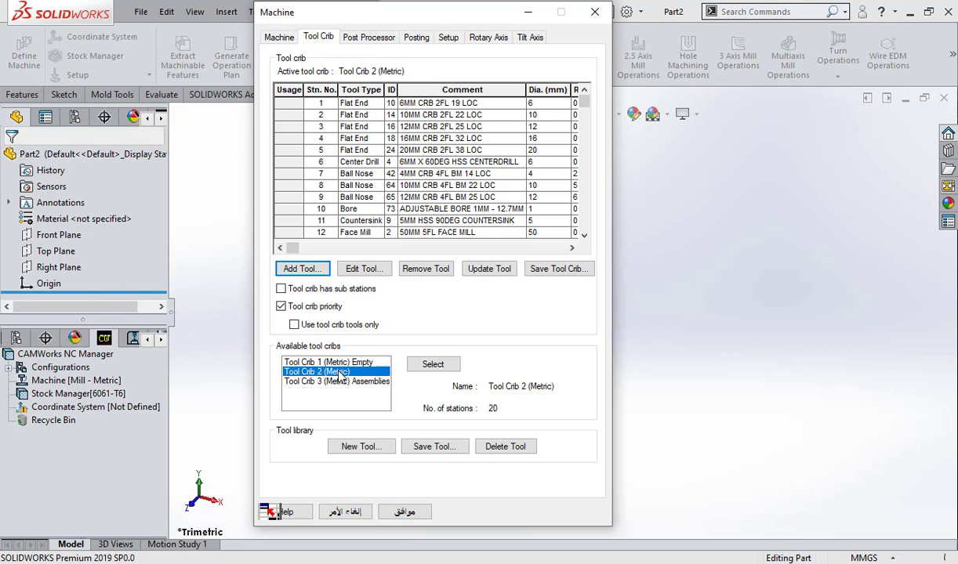
click(281, 289)
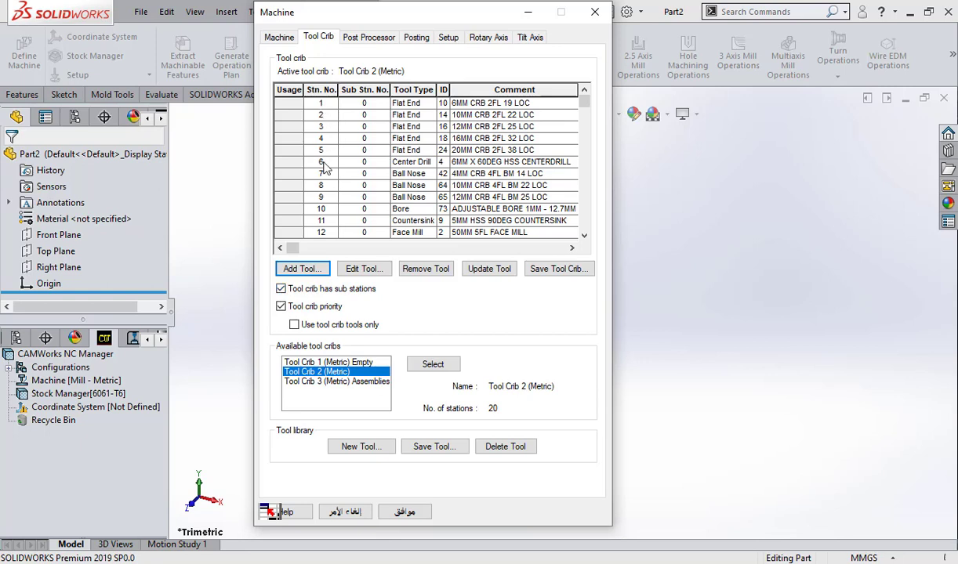
click(281, 289)
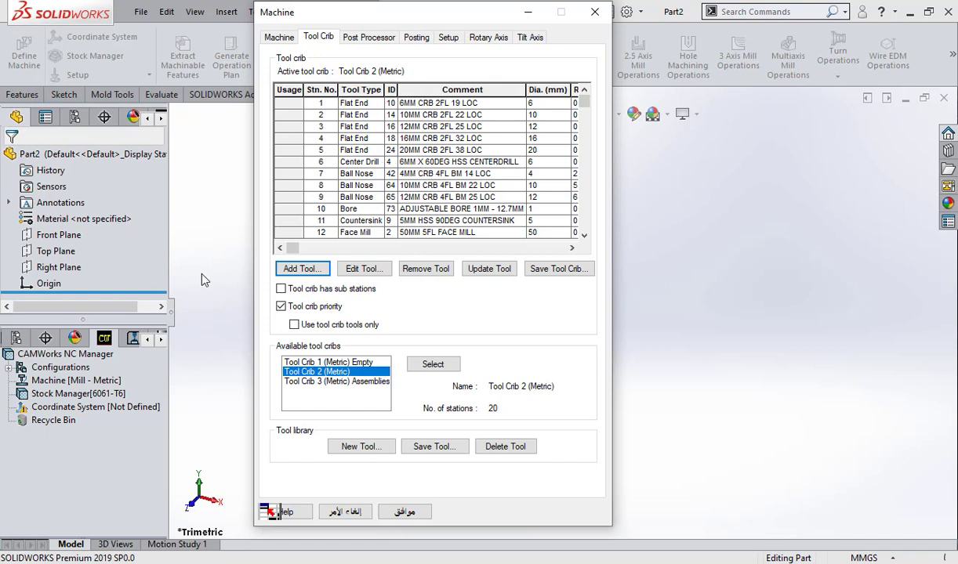
- Review the M3AXIS-TUTORIAL post processor's parameters and the posting settings, and accept the machine definition
click(384, 40)
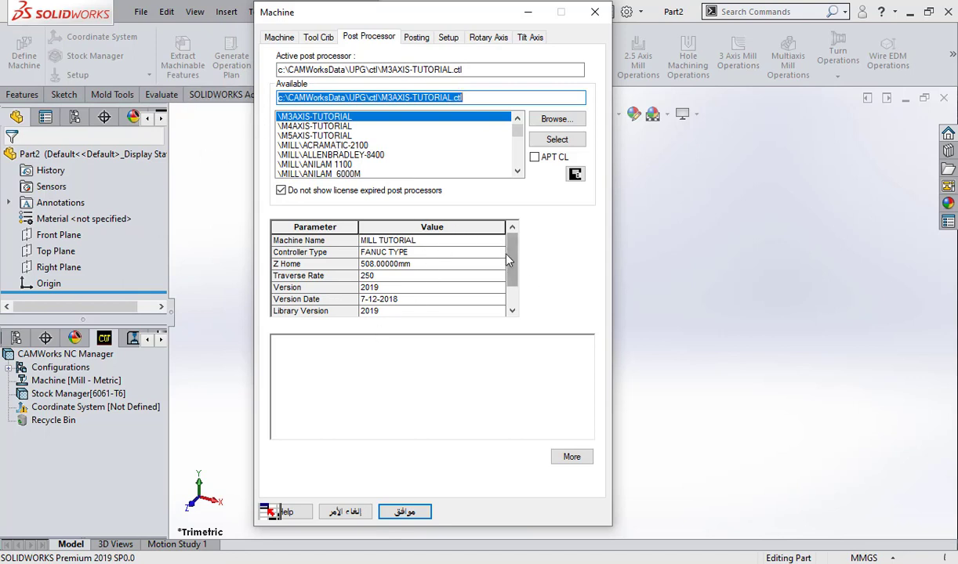
scroll(482, 242, down, 1)
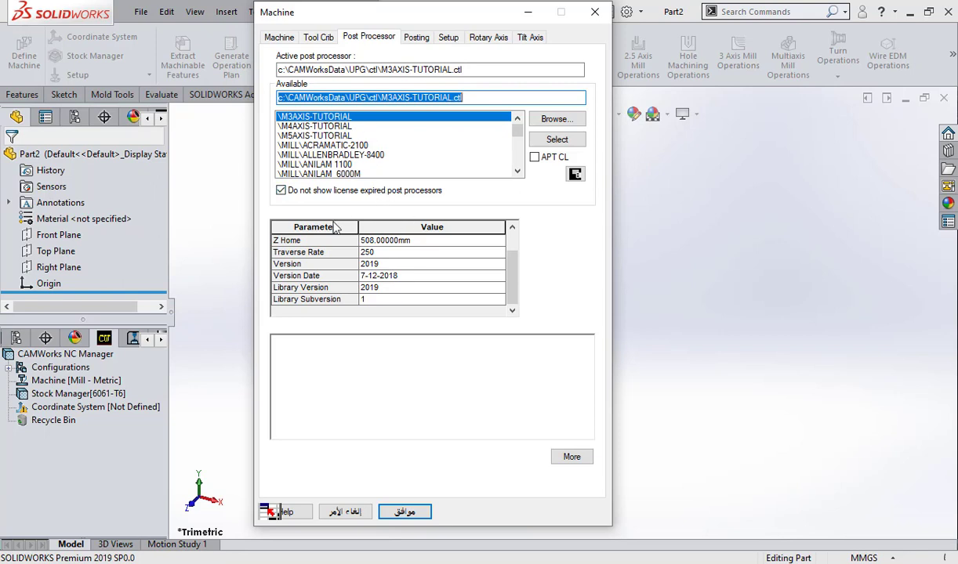
click(421, 40)
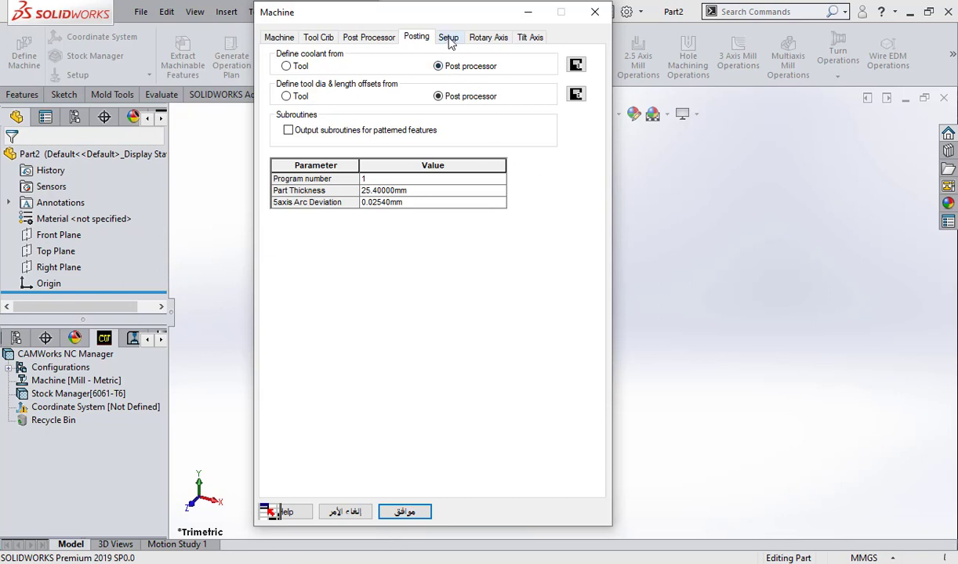
click(405, 512)
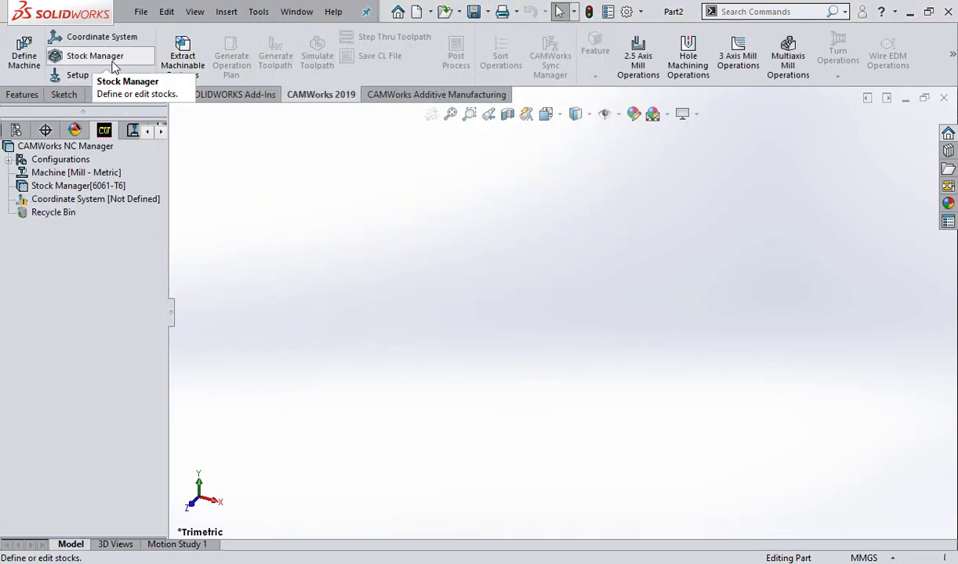
- Review the stock type, coordinate system and bounding box offset settings in the Stock Manager and close it
click(72, 58)
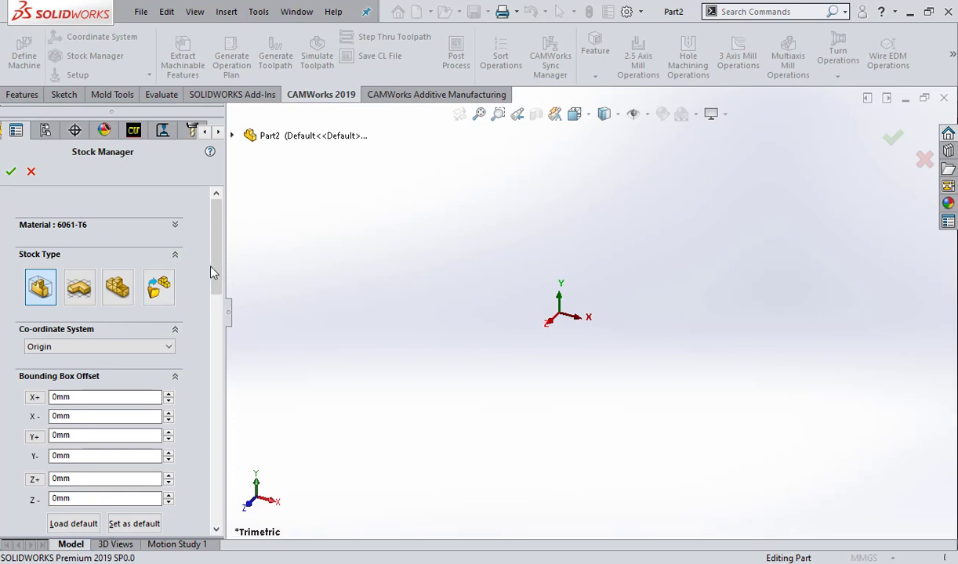
scroll(209, 353, down, 3)
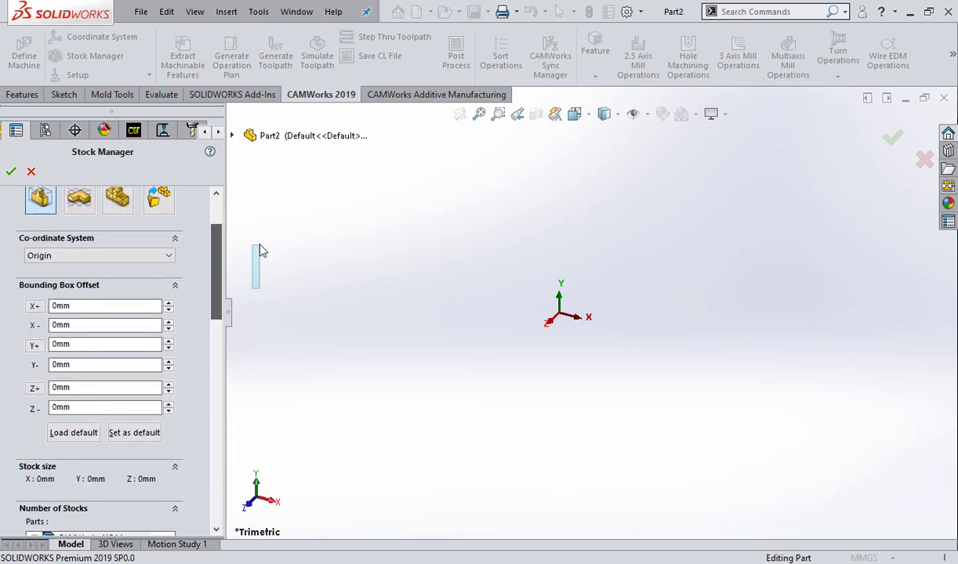
scroll(231, 223, up, 3)
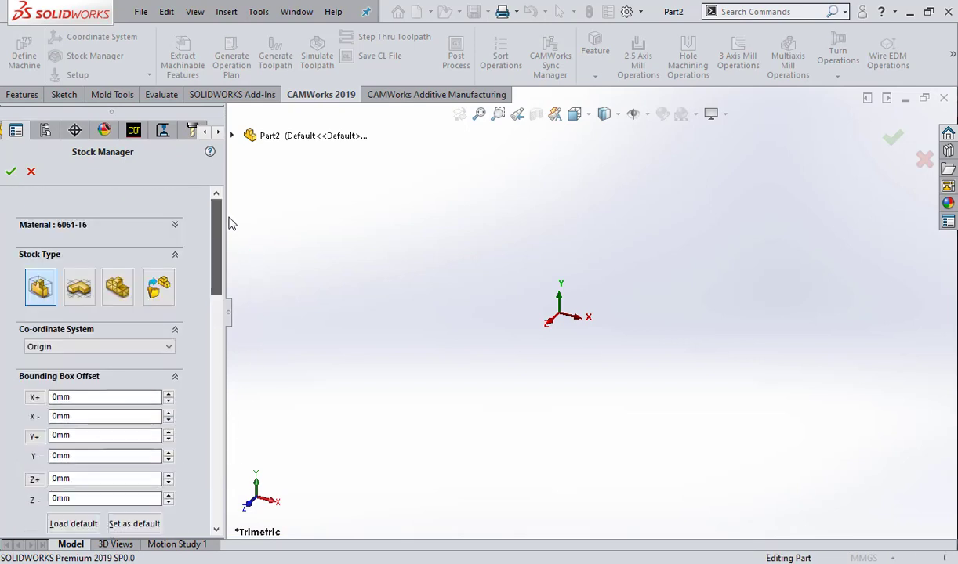
click(10, 172)
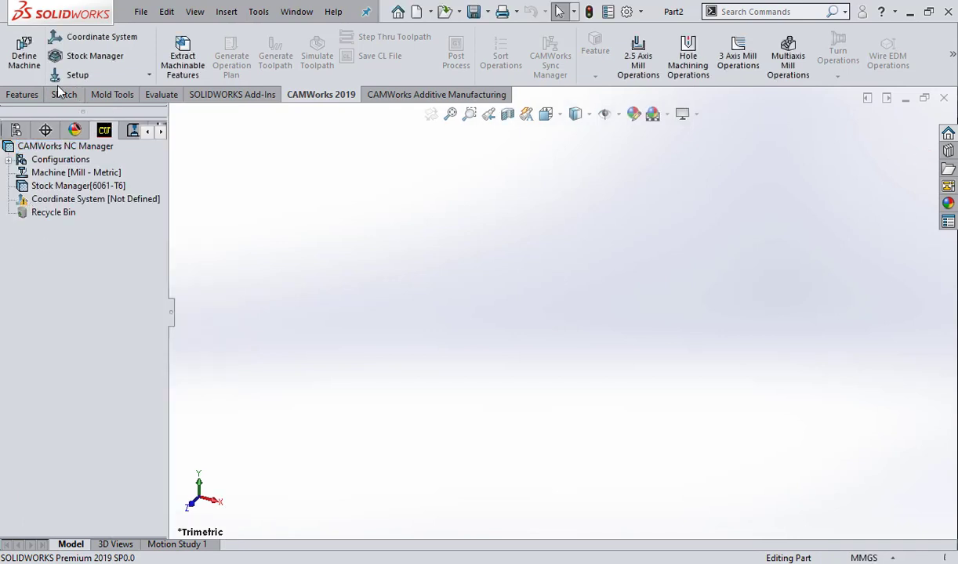
click(24, 95)
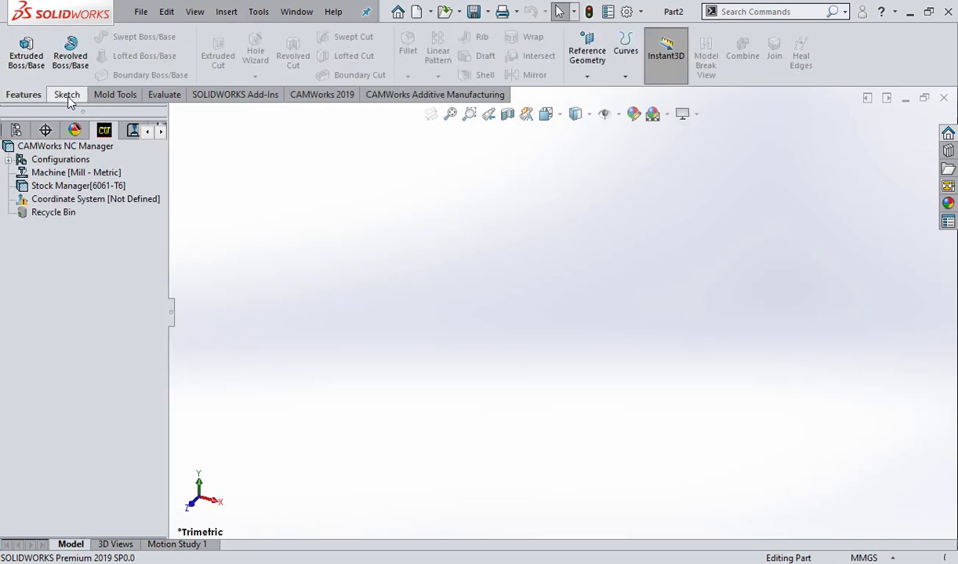
click(66, 95)
click(97, 60)
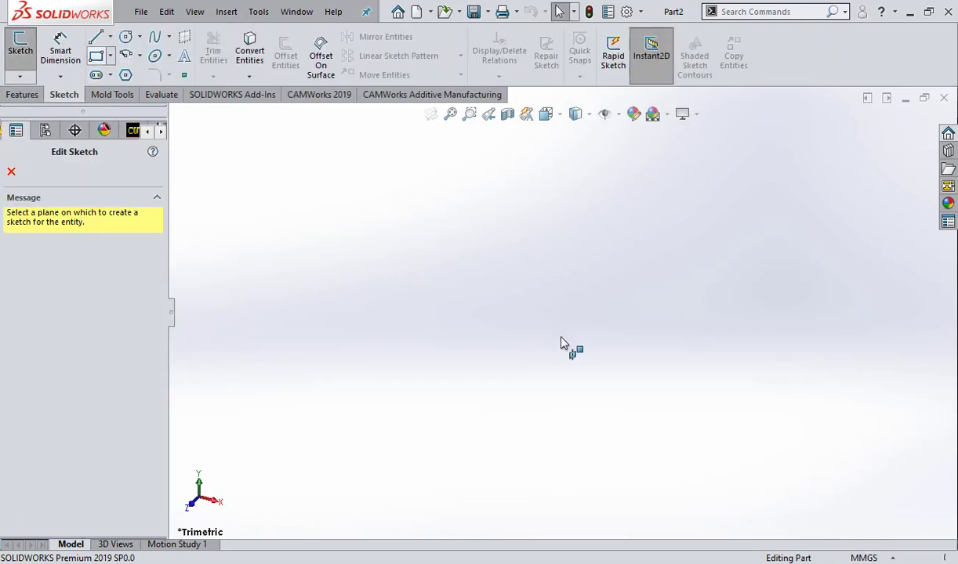
click(12, 171)
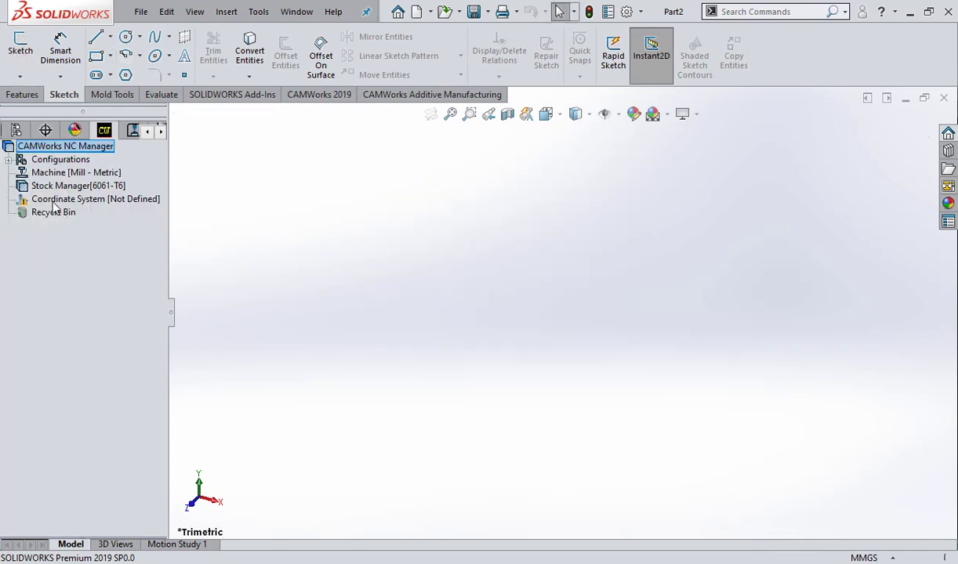
click(23, 94)
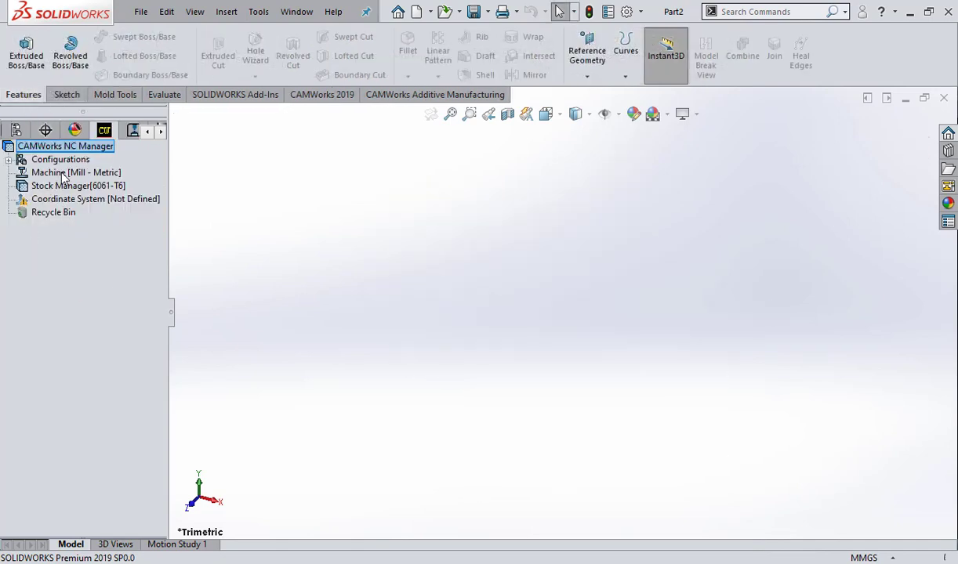
- Bring up the part's feature tree in a wider pane and start a sketch on the Front Plane
click(16, 131)
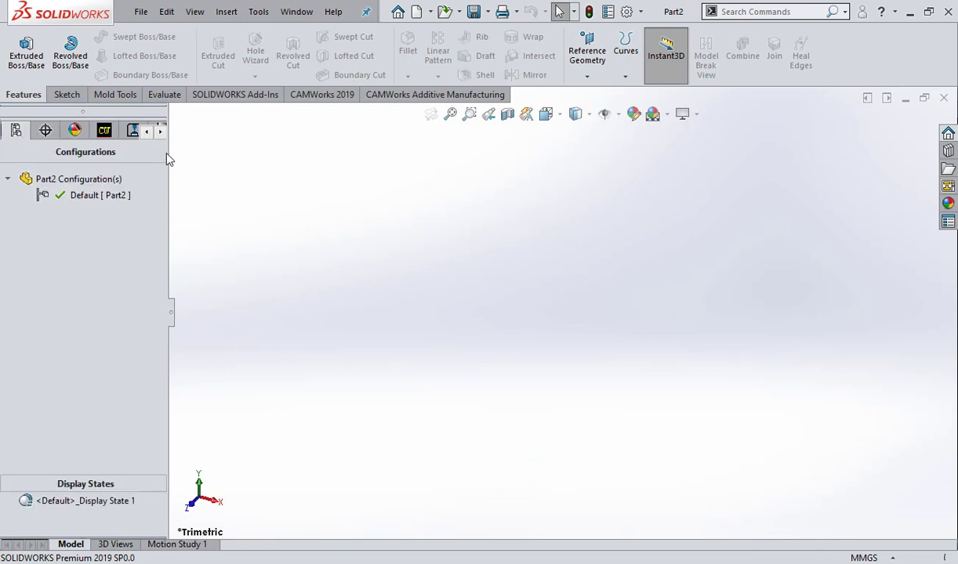
drag(168, 155, 250, 153)
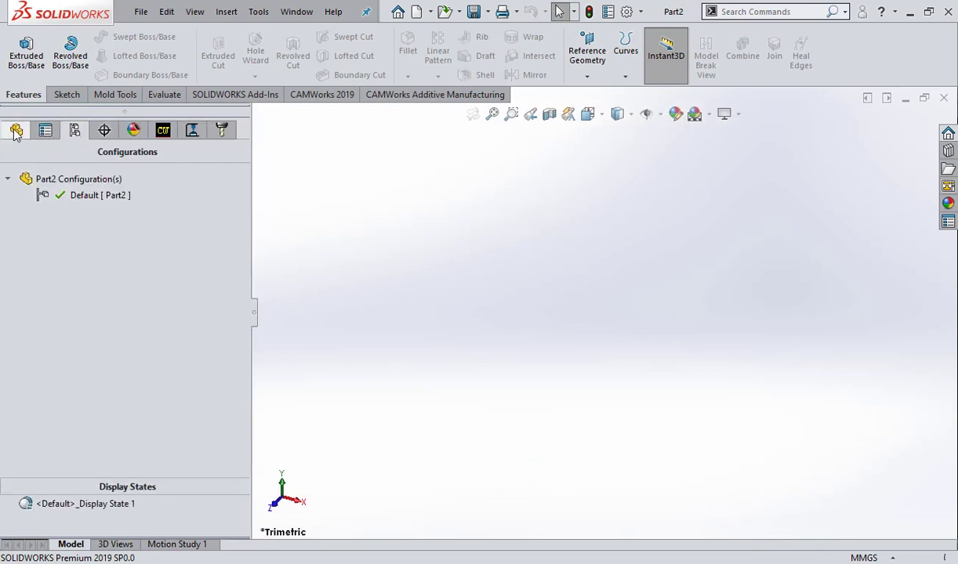
click(17, 130)
click(56, 253)
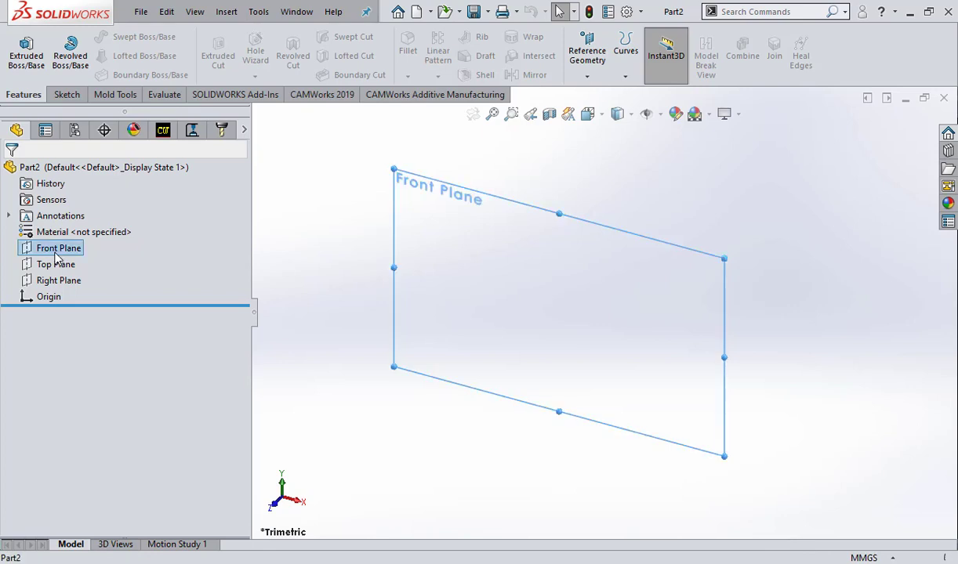
right_click(57, 253)
click(66, 229)
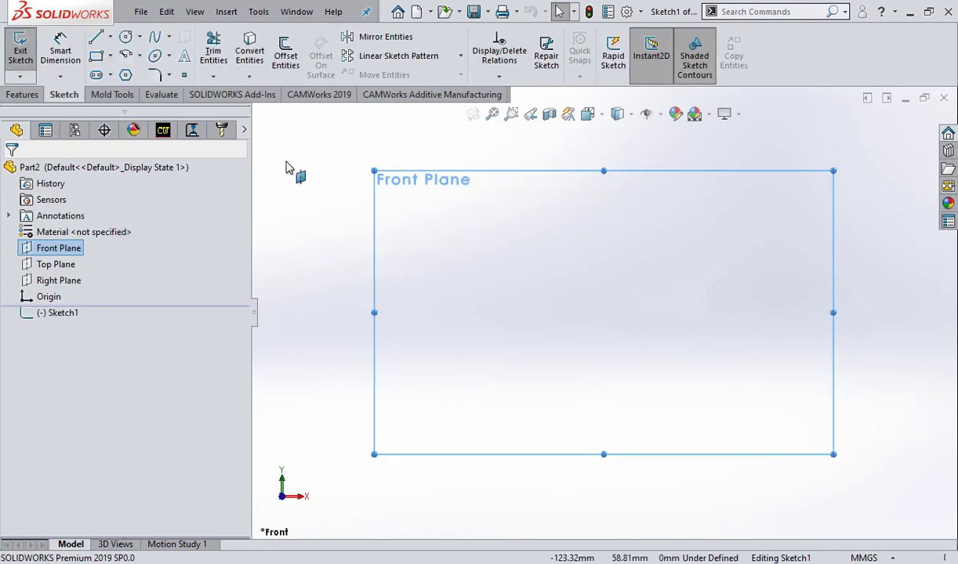
click(96, 55)
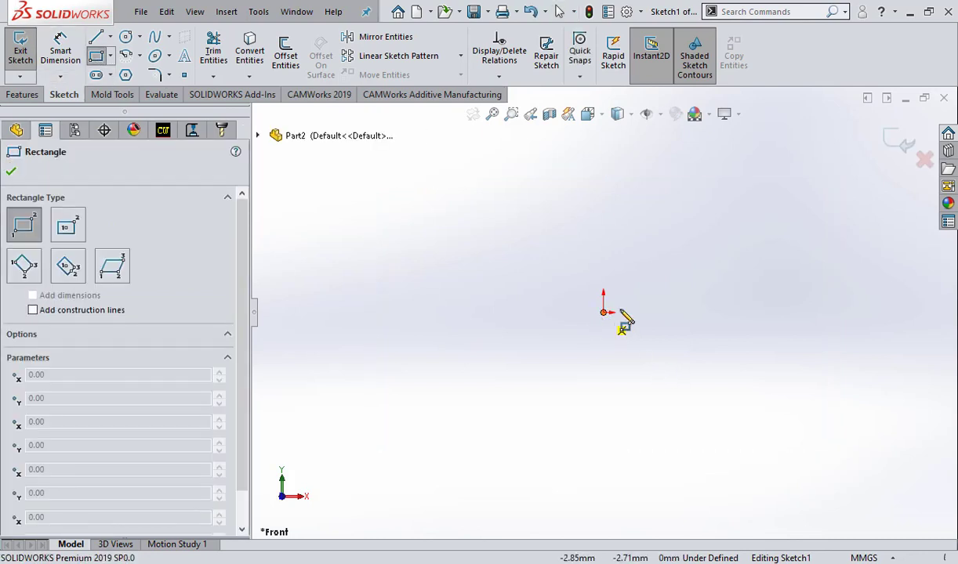
drag(684, 261, 732, 198)
right_click(729, 196)
click(760, 202)
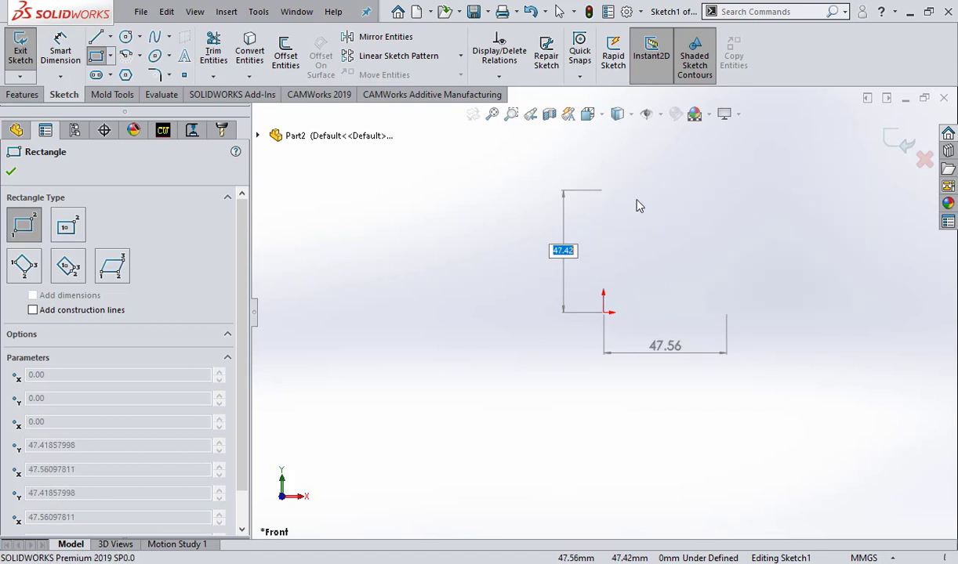
- Sketch a center rectangle about 96 mm wide and 79 mm high, centred on the origin
click(96, 55)
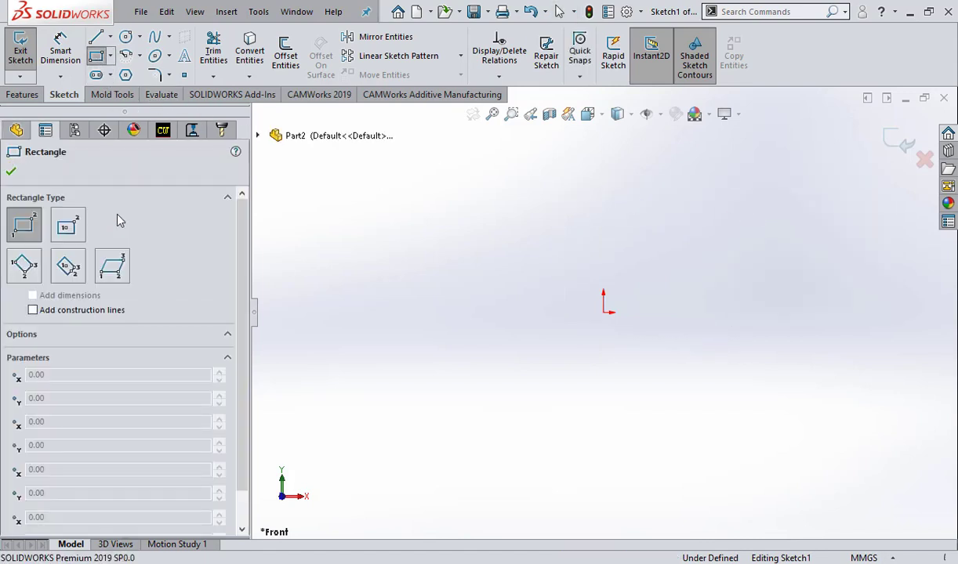
click(74, 239)
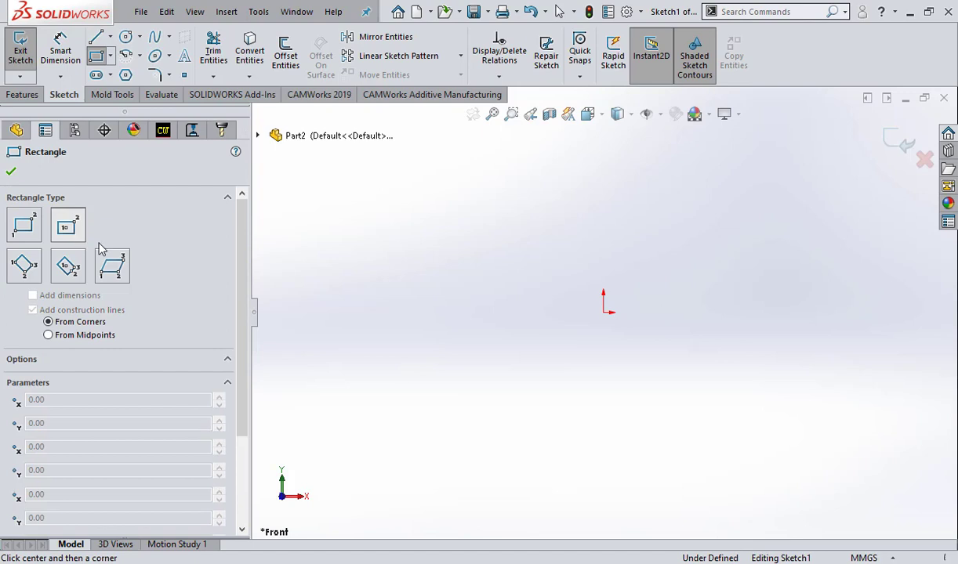
click(604, 312)
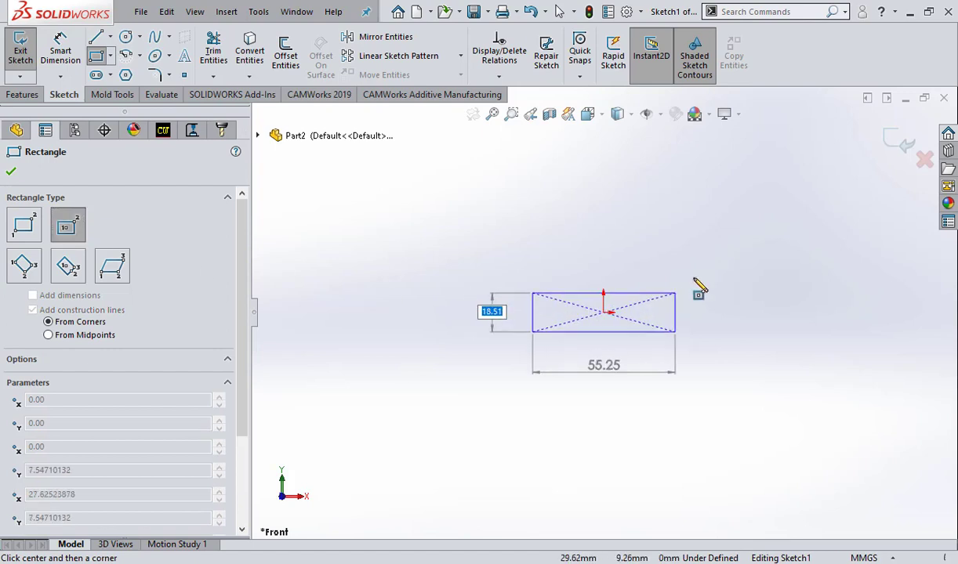
click(727, 212)
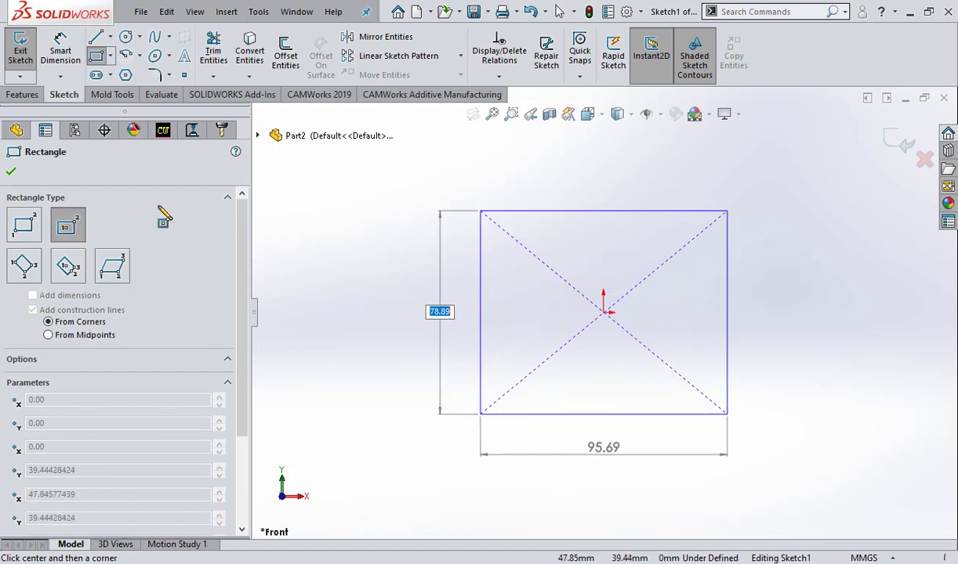
click(11, 171)
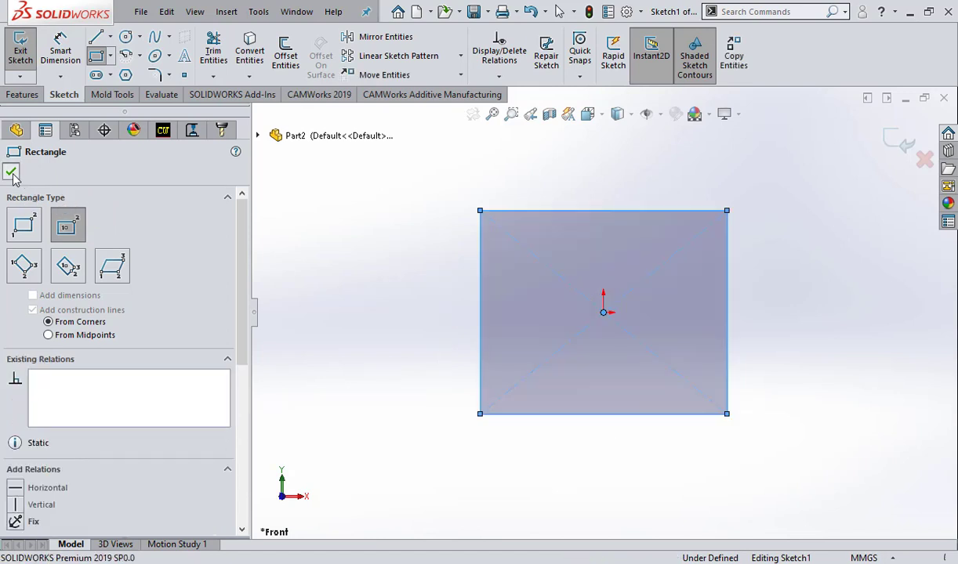
click(11, 171)
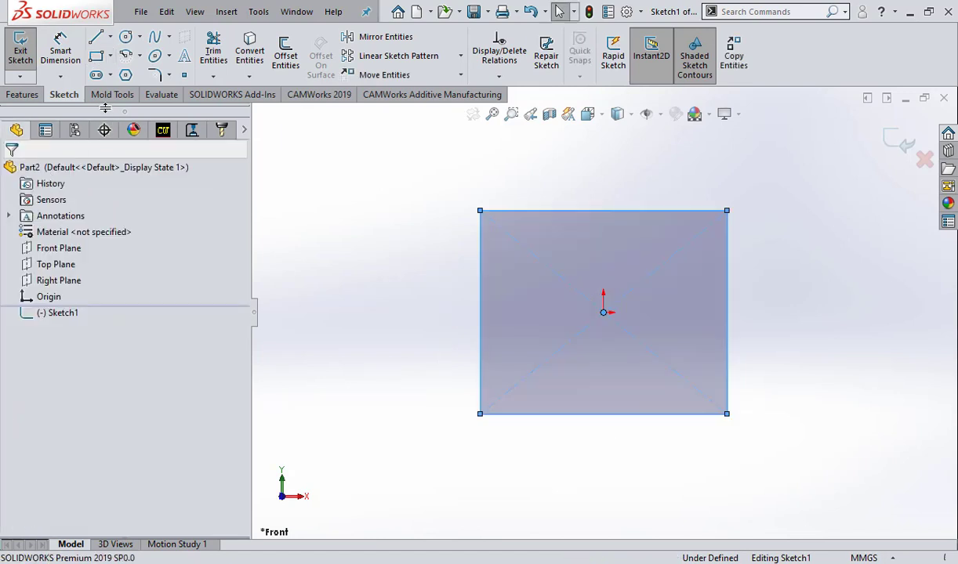
- Extrude the rectangle 30 mm in total, split symmetrically about the sketch plane
click(22, 94)
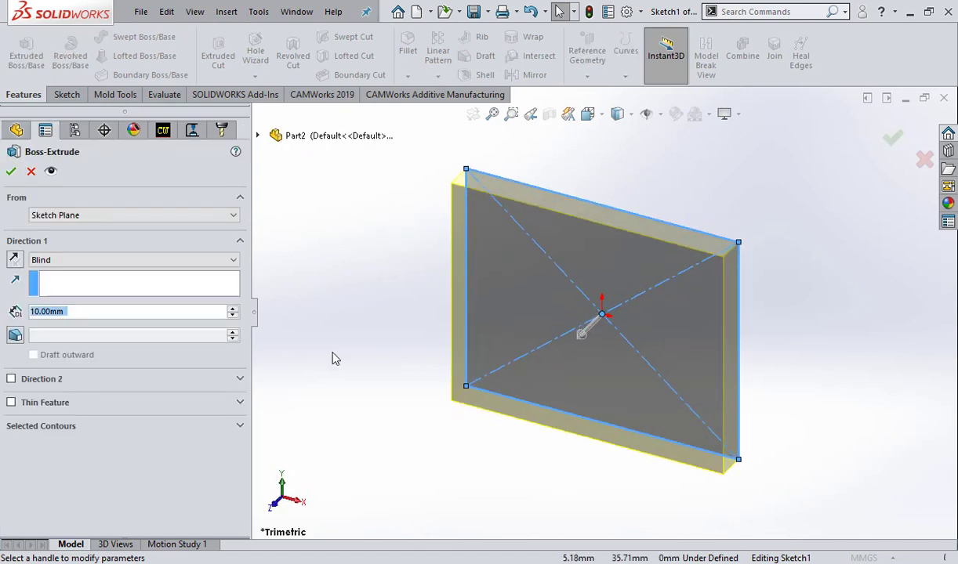
double_click(233, 309)
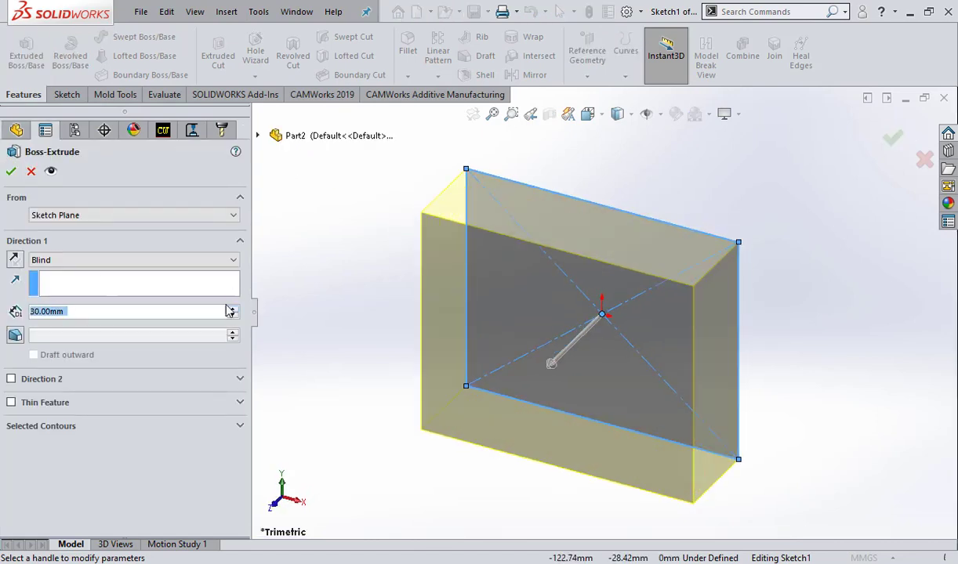
click(118, 260)
click(92, 322)
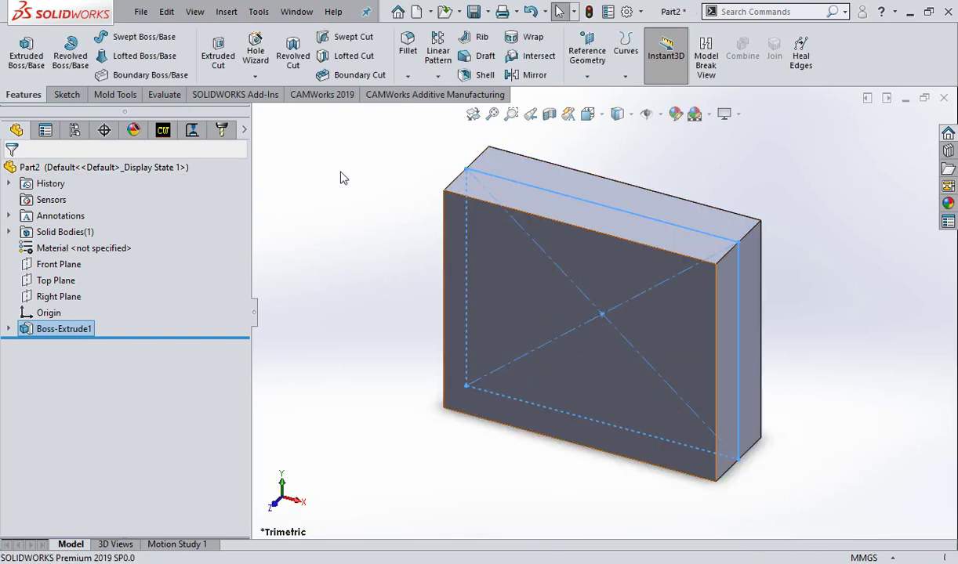
- Define the machine for the part as Mill - Metric with Tool Crib 2 (Metric) as the active tool crib
click(332, 95)
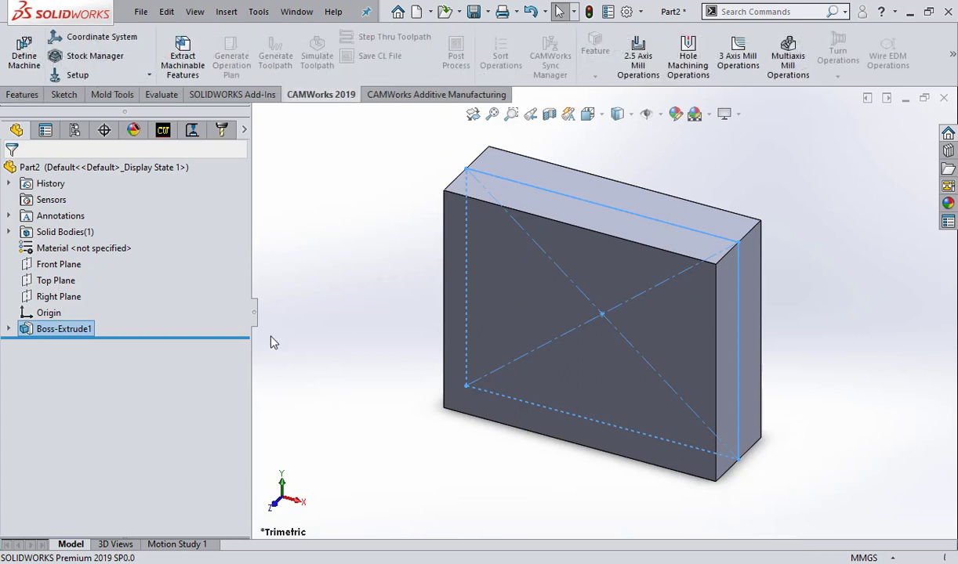
click(28, 69)
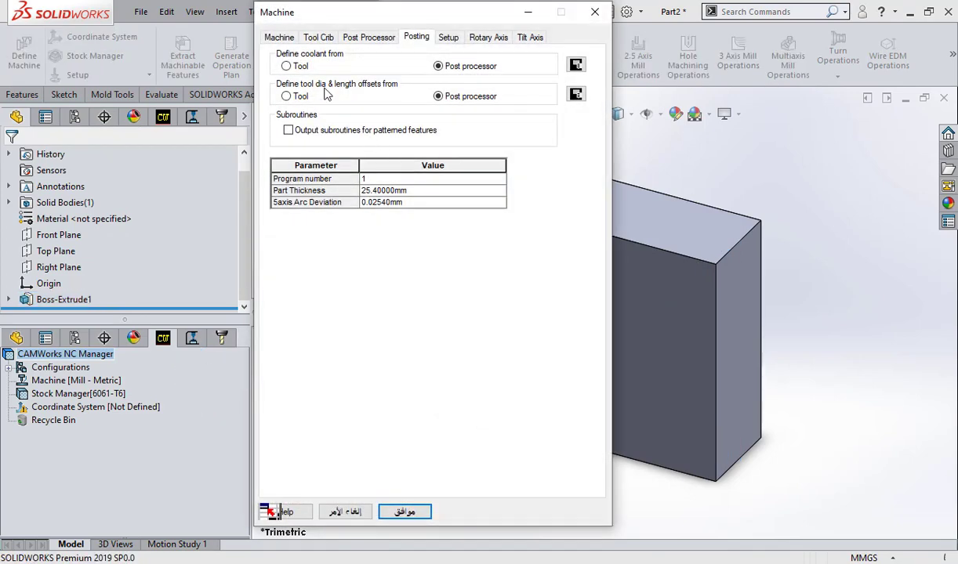
click(280, 37)
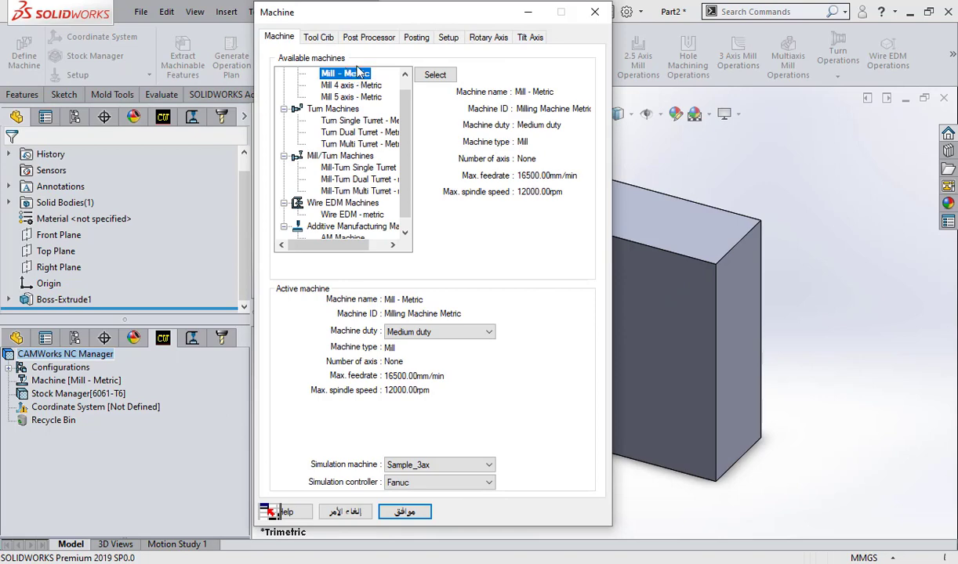
click(433, 76)
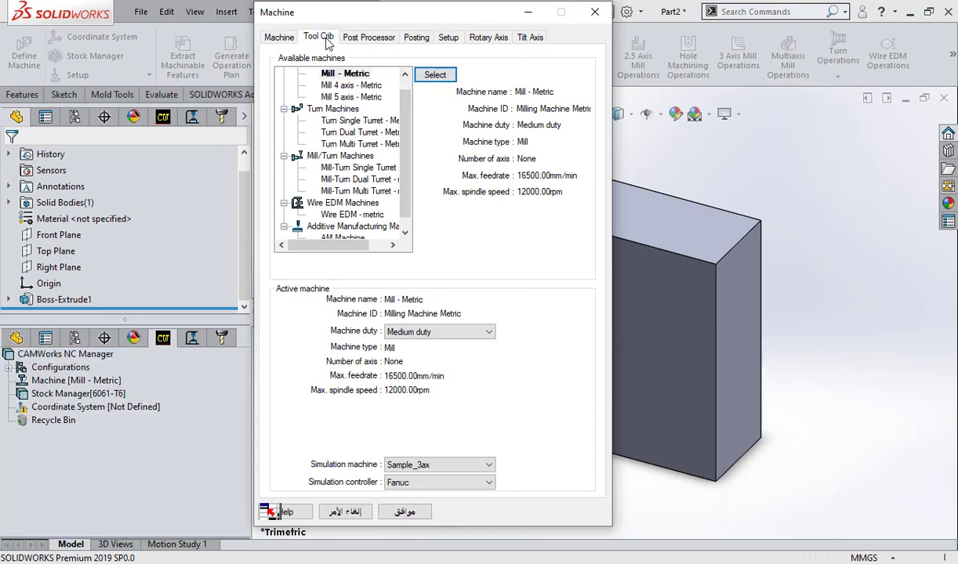
click(318, 38)
click(430, 365)
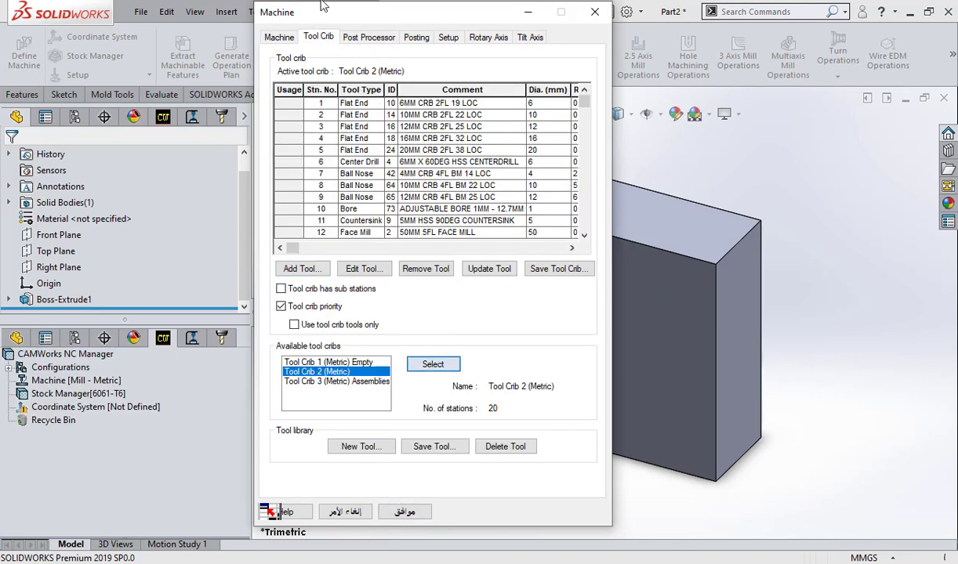
- Select M3AXIS-TUTORIAL as the active post processor and accept the machine definition
click(369, 37)
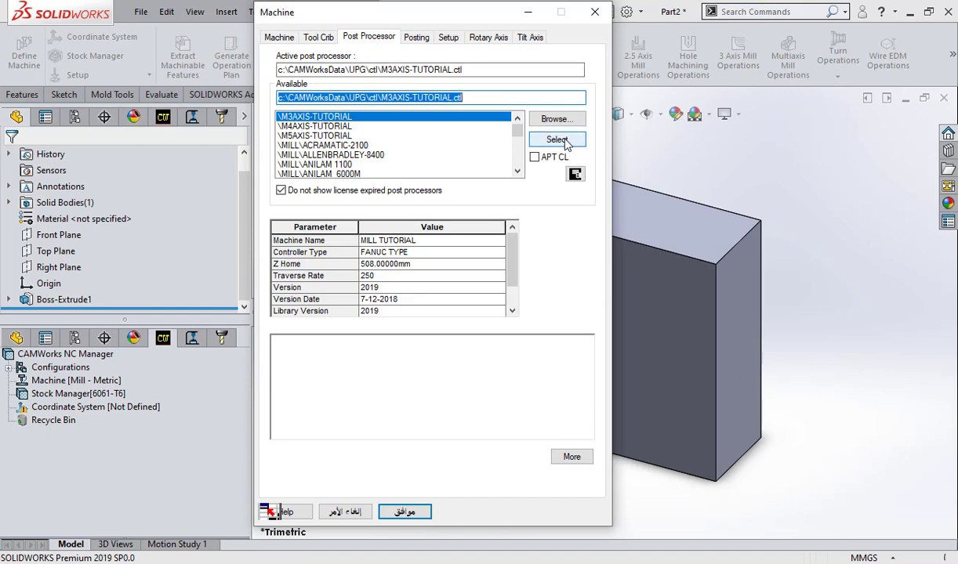
click(558, 140)
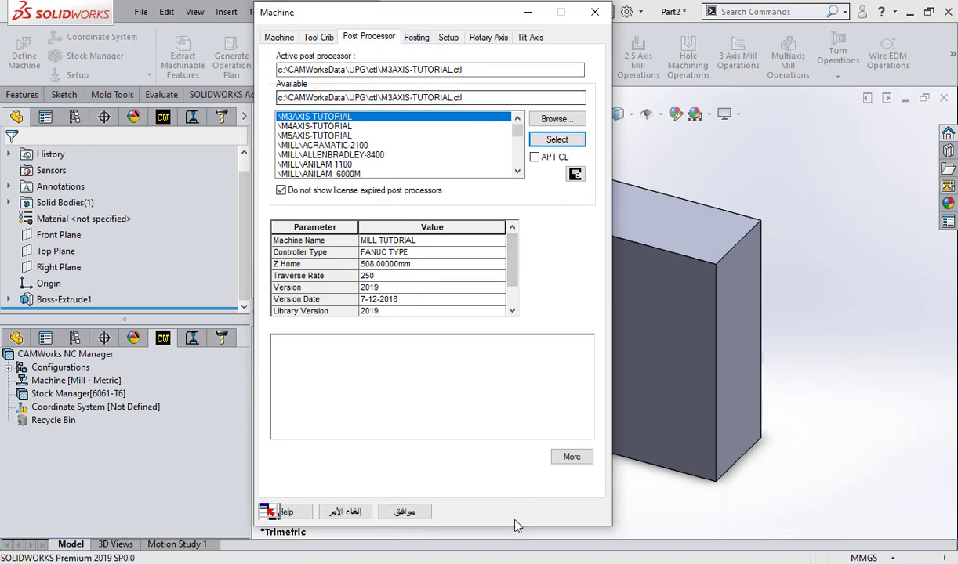
click(399, 511)
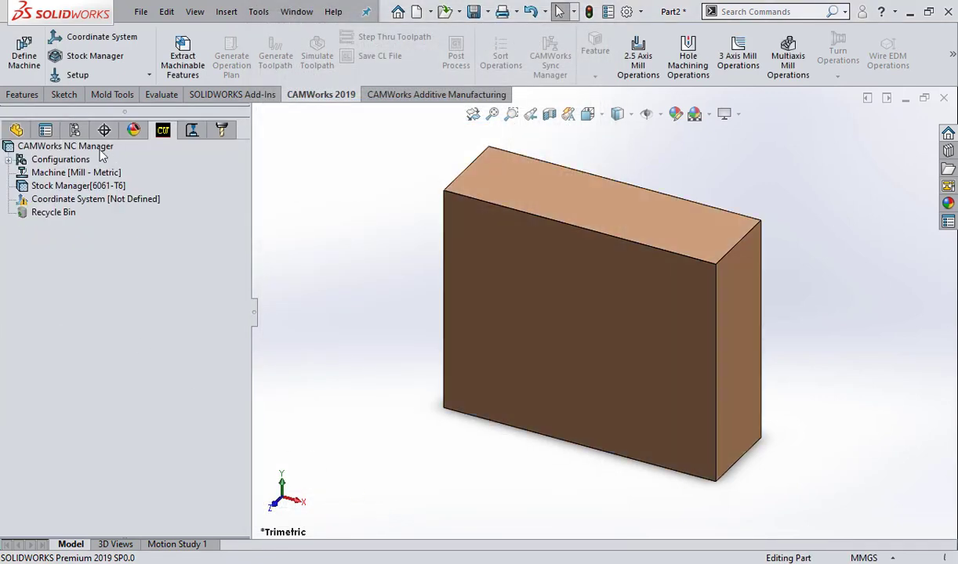
- Open the Stock Manager for the block and review its stock settings
click(71, 188)
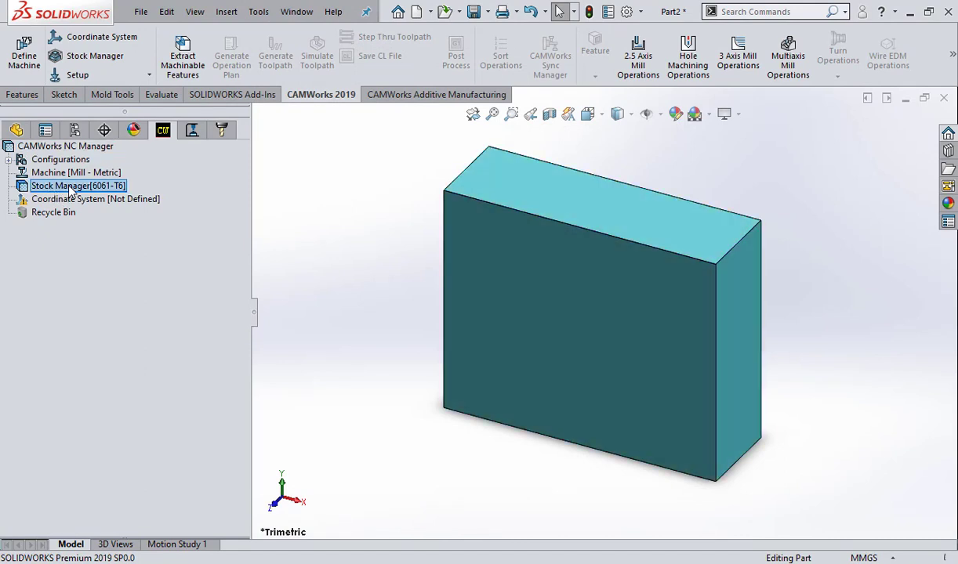
double_click(70, 188)
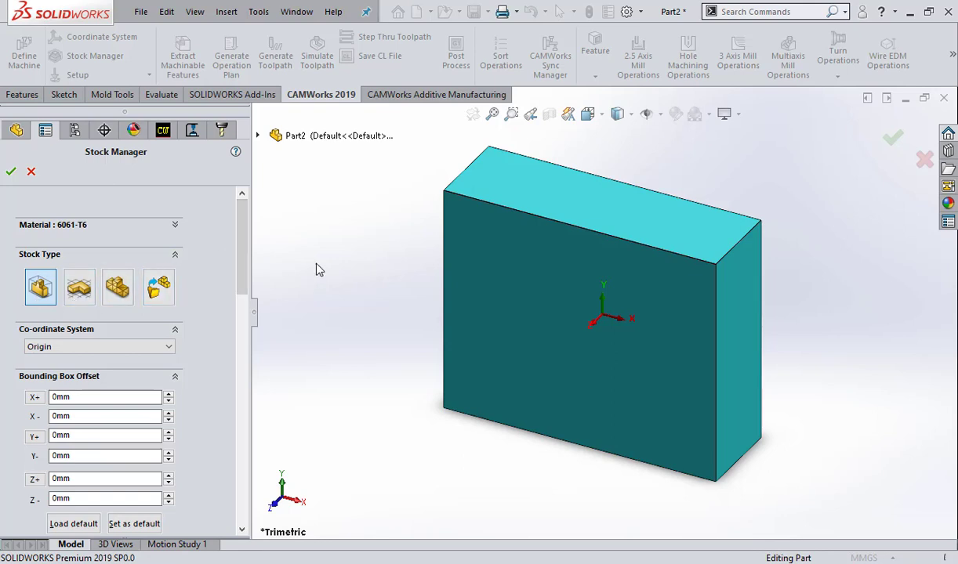
scroll(237, 337, down, 3)
scroll(235, 346, down, 2)
drag(237, 345, 260, 232)
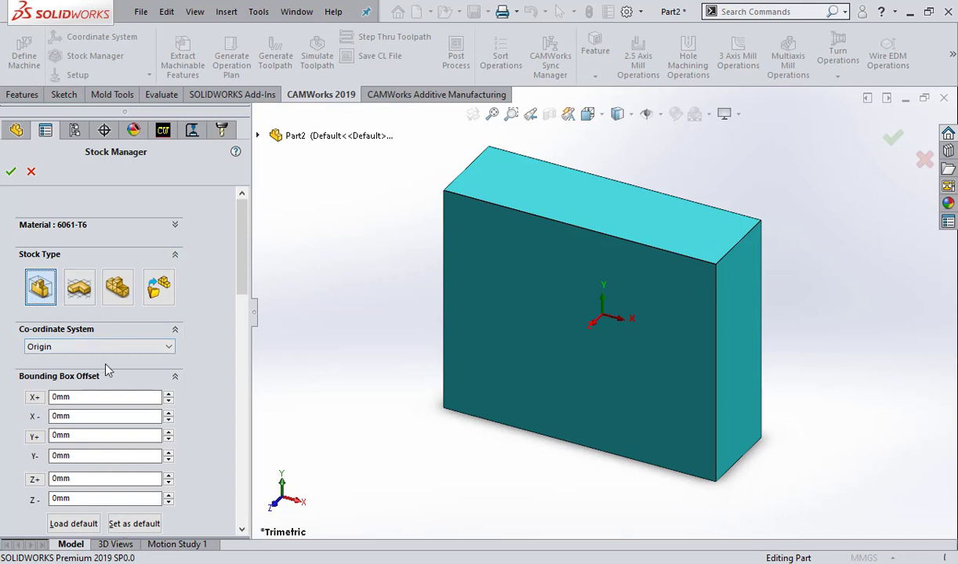
- Try enlarging the stock on the X+ side of the bounding box and set that offset back to 0 mm
click(169, 395)
click(169, 395)
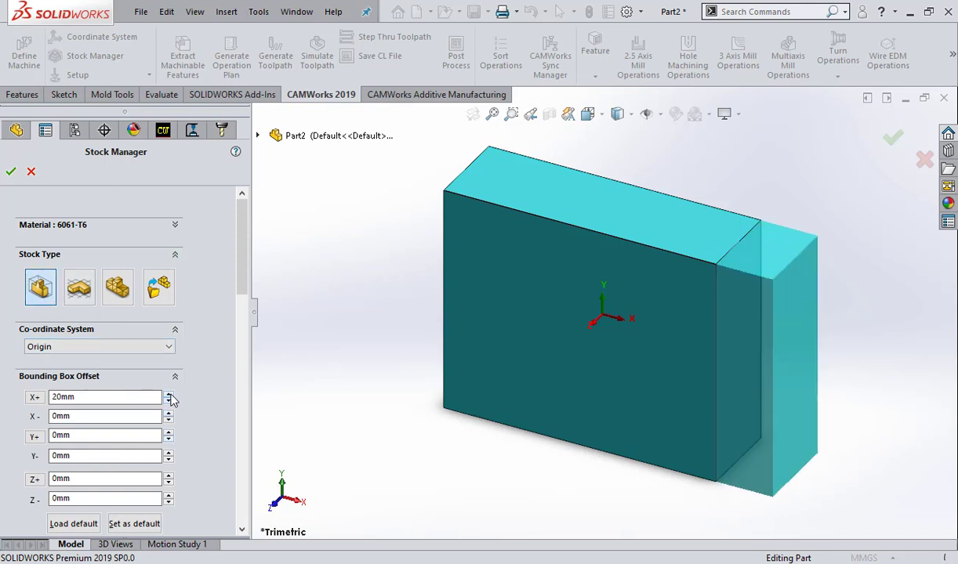
click(168, 395)
click(169, 401)
click(168, 401)
click(168, 401)
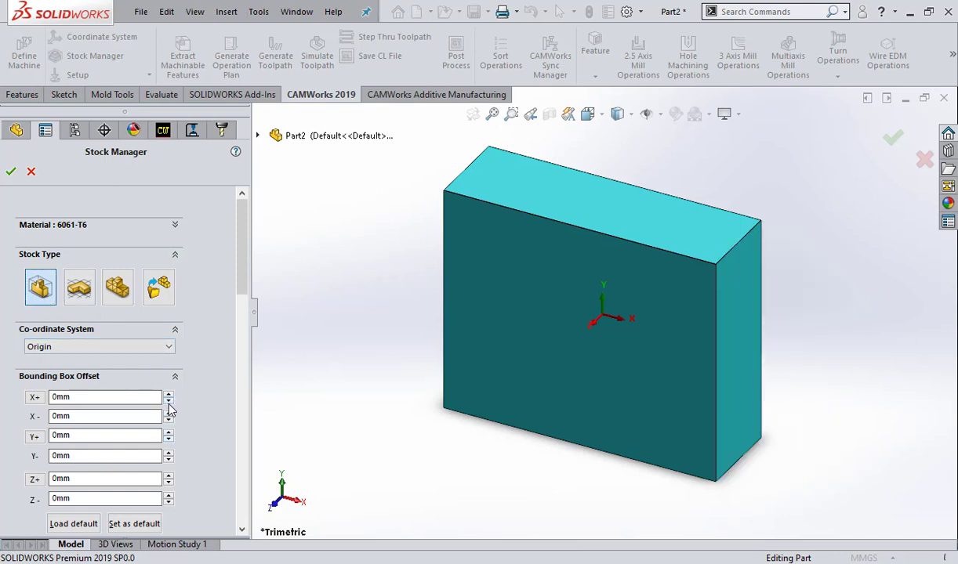
click(169, 401)
click(570, 321)
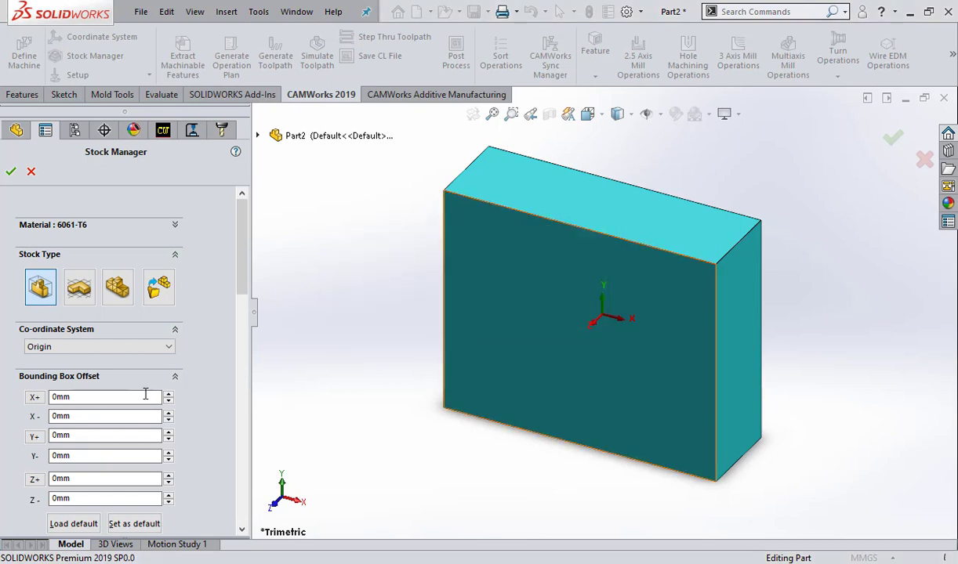
- Try equal 10 mm bounding box offsets on both sides in X, Y and Z plus the extruded-sketch stock type, and discard the stock changes
click(168, 395)
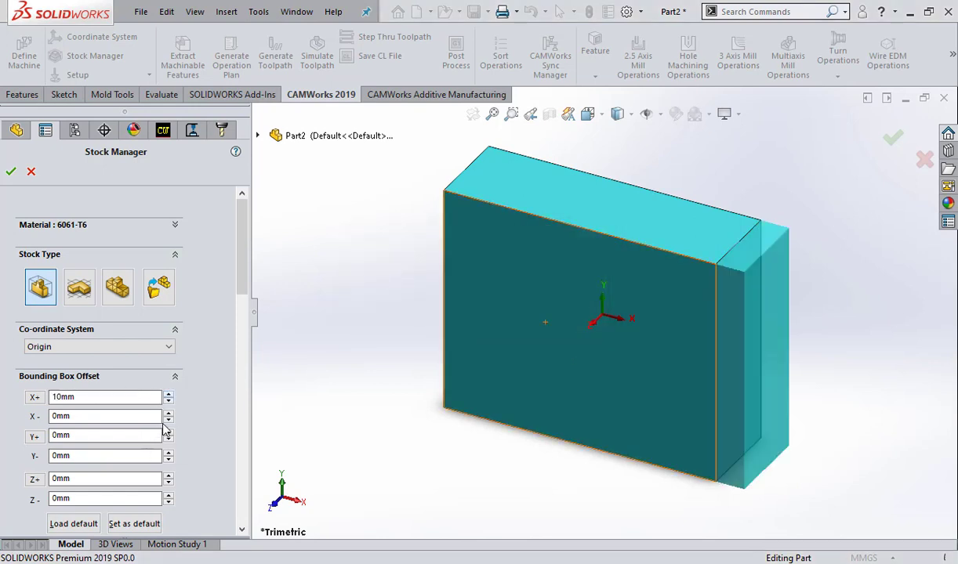
click(34, 397)
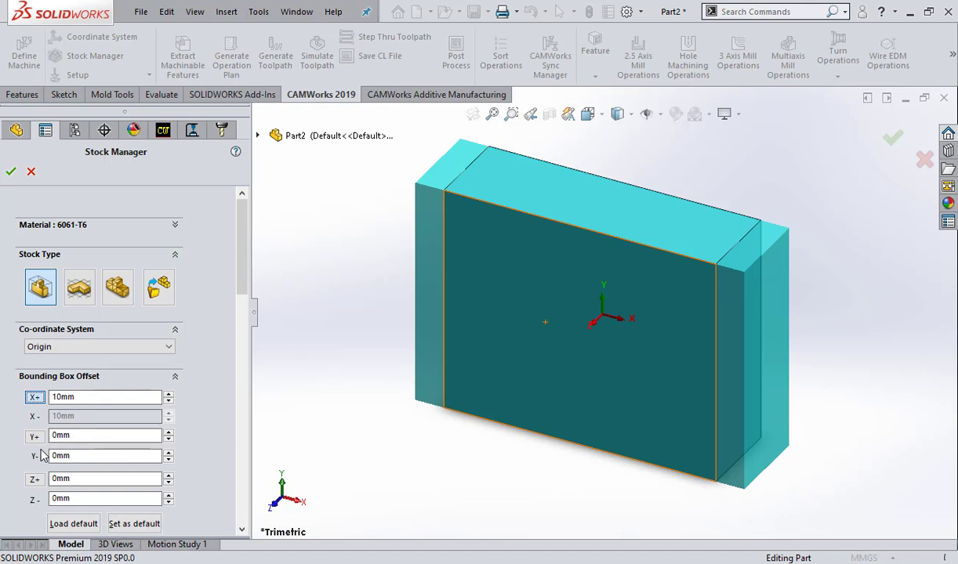
click(35, 436)
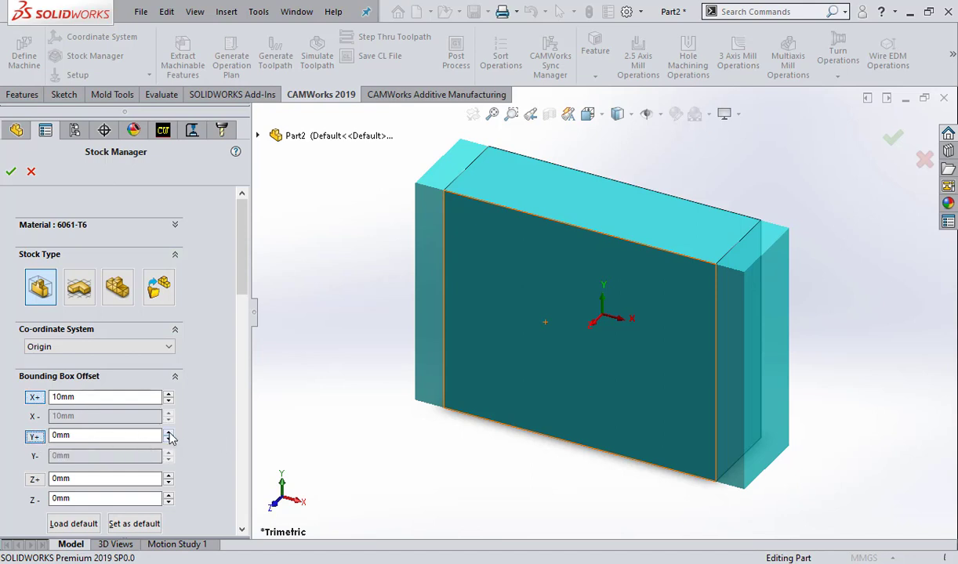
click(168, 431)
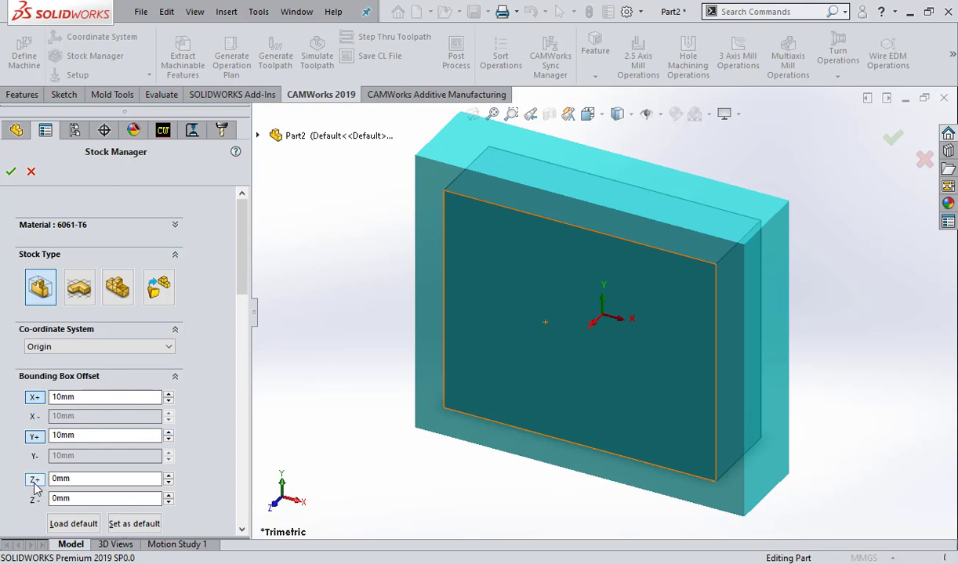
click(36, 481)
click(167, 476)
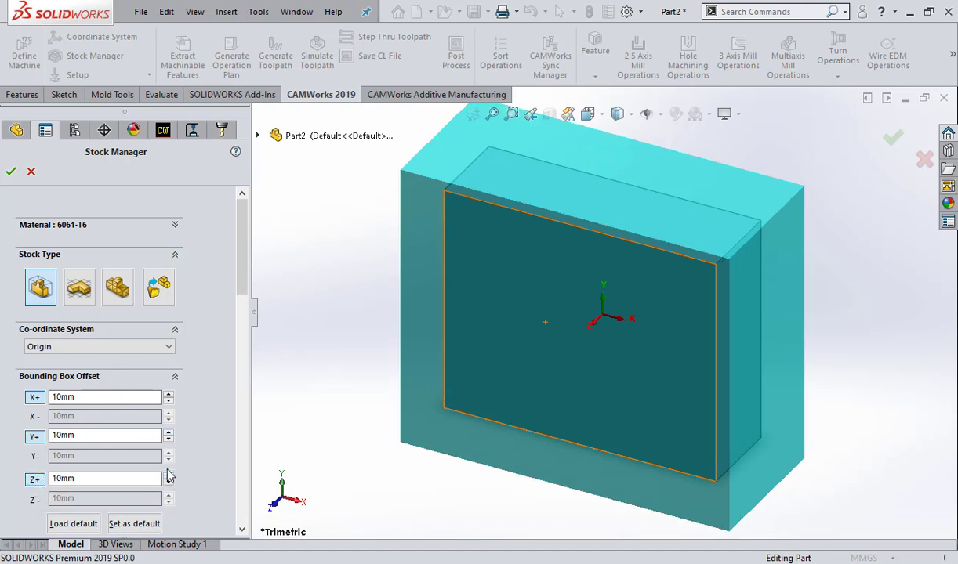
click(79, 291)
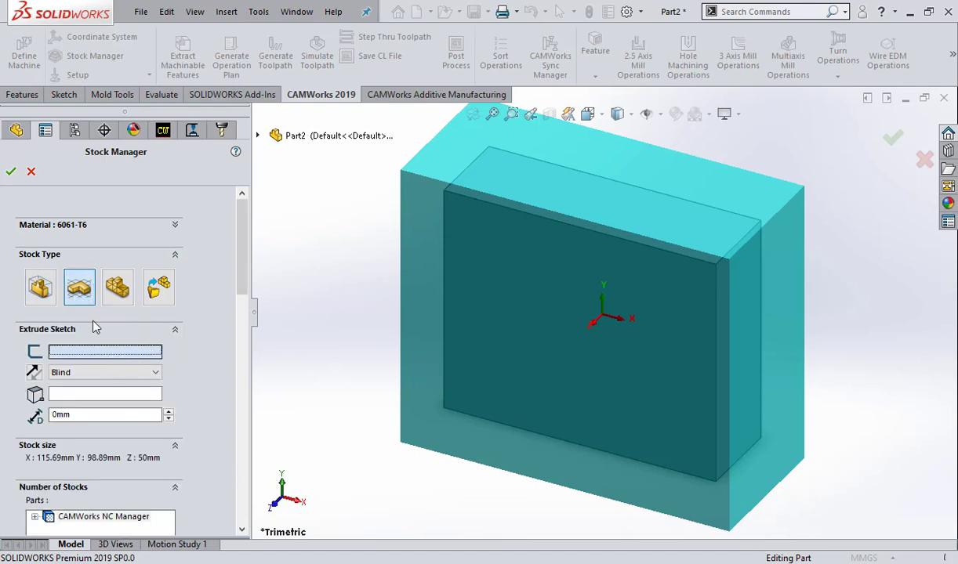
click(32, 171)
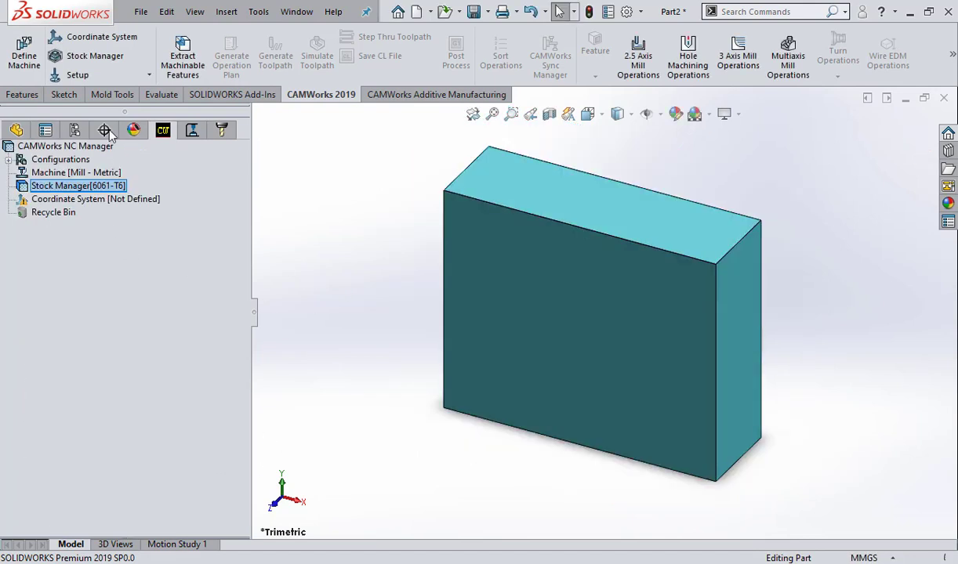
- Start a new sketch on the Front Plane from the part's feature tree
click(15, 129)
click(56, 269)
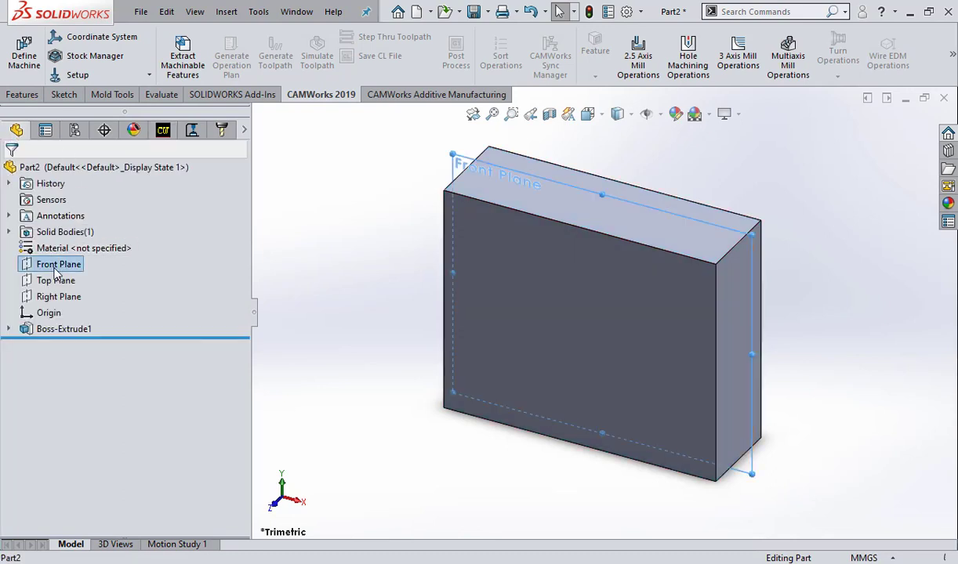
right_click(56, 270)
click(79, 246)
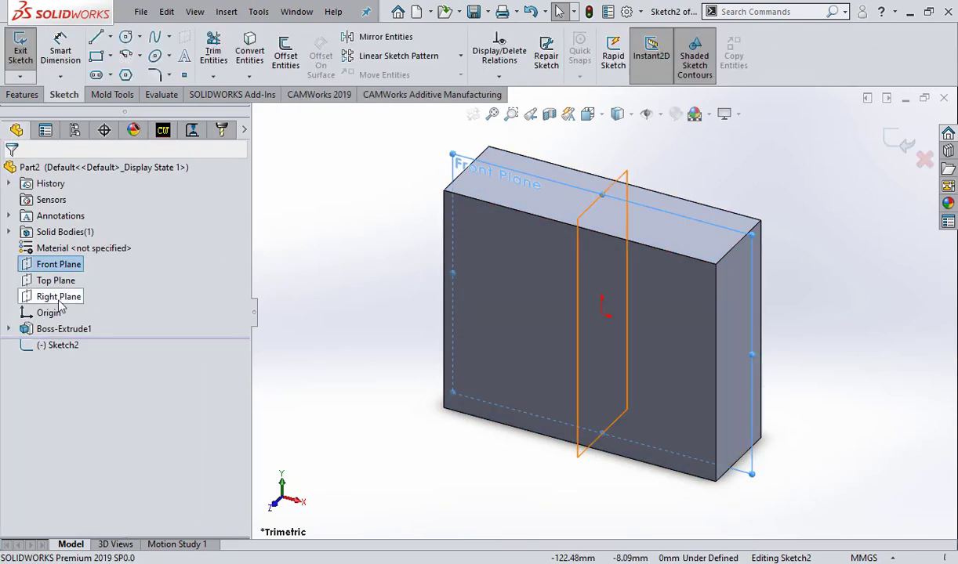
- Sketch a center rectangle on the origin, somewhat larger than the block's outline on all sides
click(94, 64)
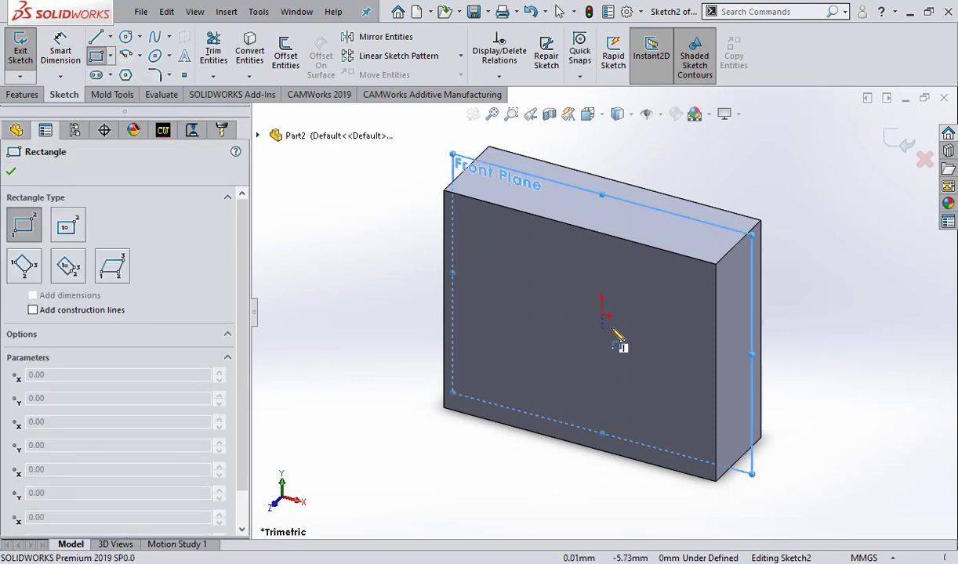
click(68, 225)
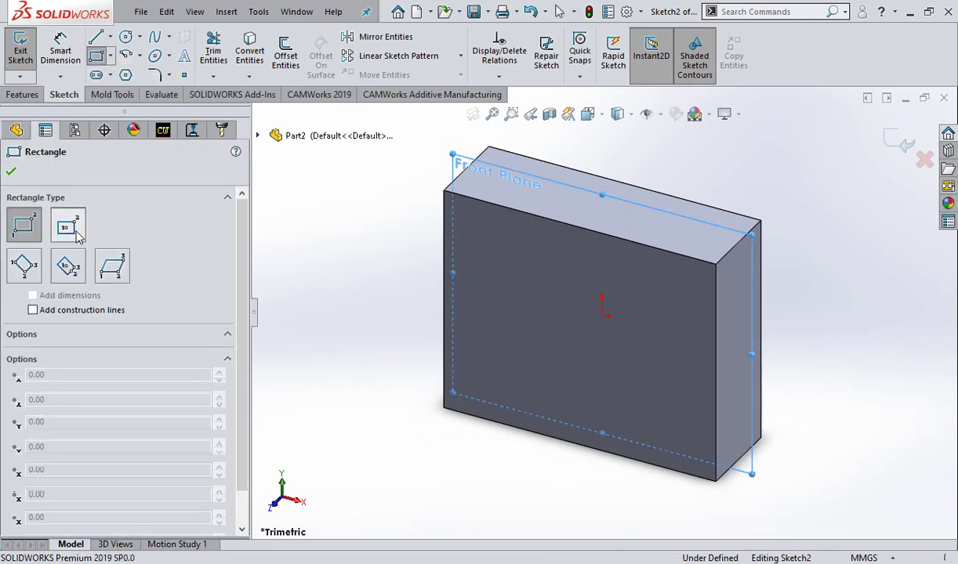
click(601, 314)
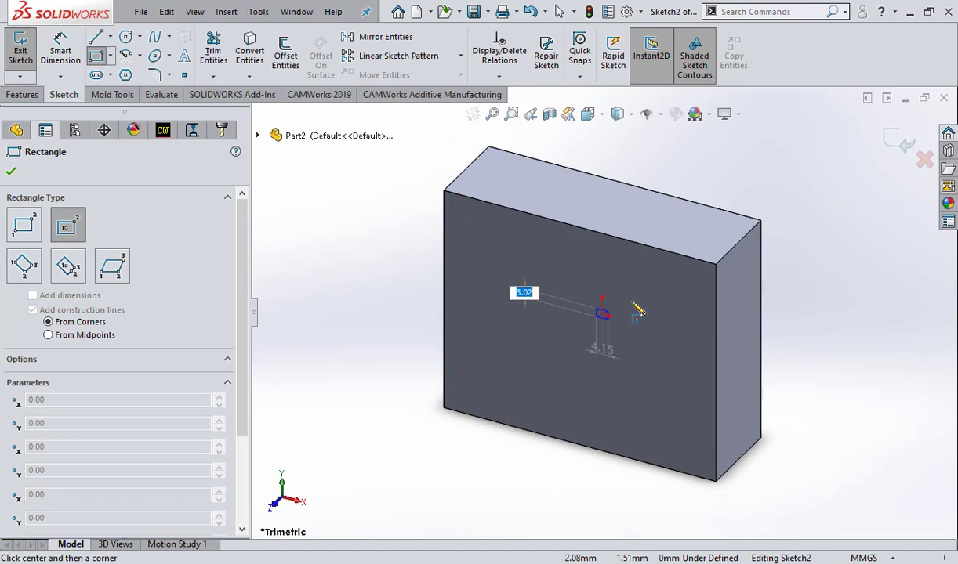
click(782, 242)
right_click(784, 243)
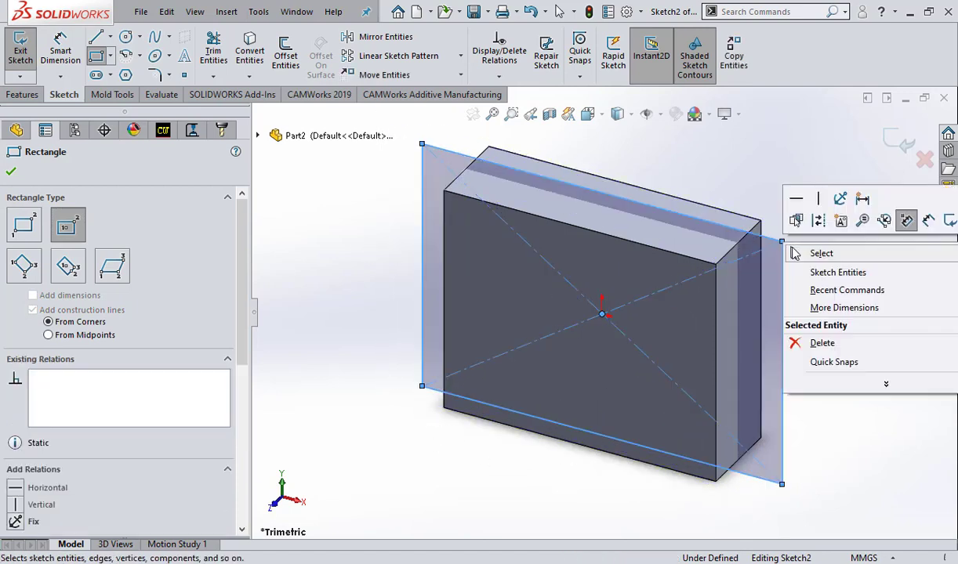
click(823, 257)
- Return to the CAMWorks feature tree and open the Stock Manager
click(165, 131)
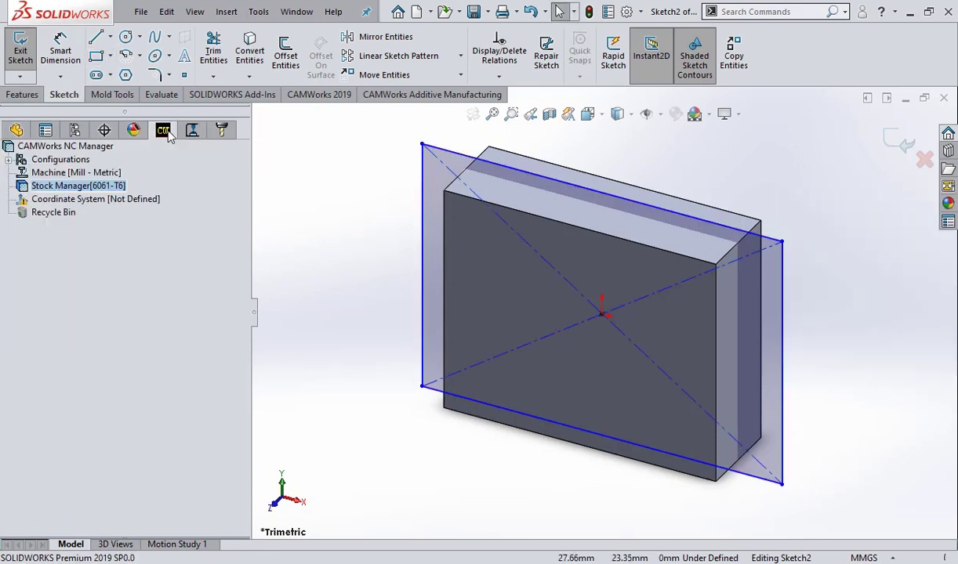
double_click(107, 187)
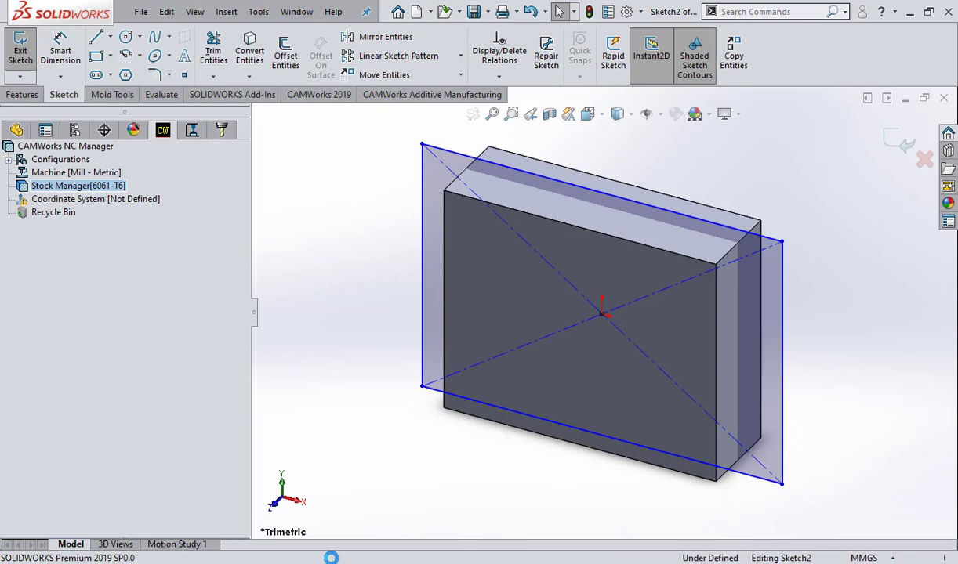